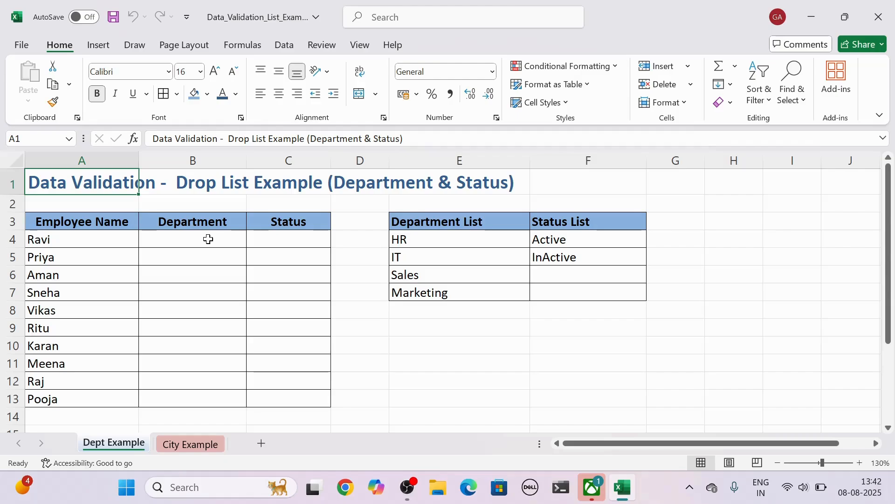
Step: Start a data validation rule for the Department cells B4:B13 that allows a List
{"action": "left_click_drag", "start_coordinate": [208, 239], "coordinate": [192, 396]}
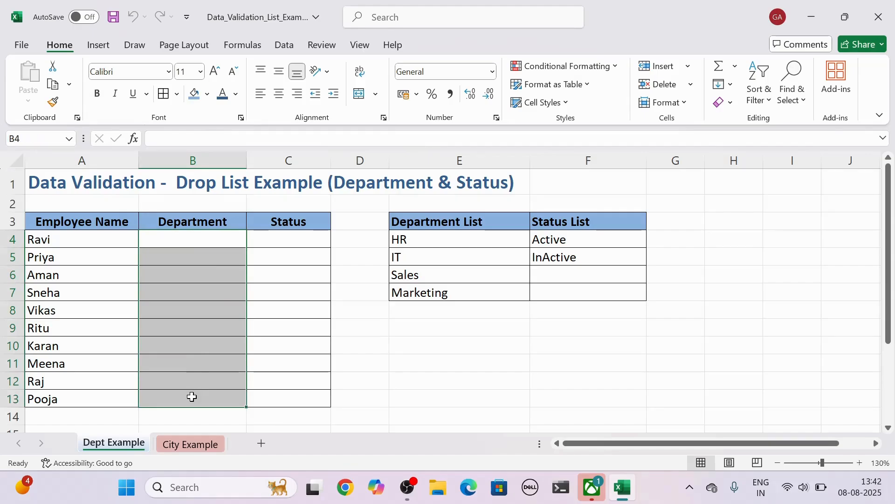
{"action": "left_click", "coordinate": [282, 49]}
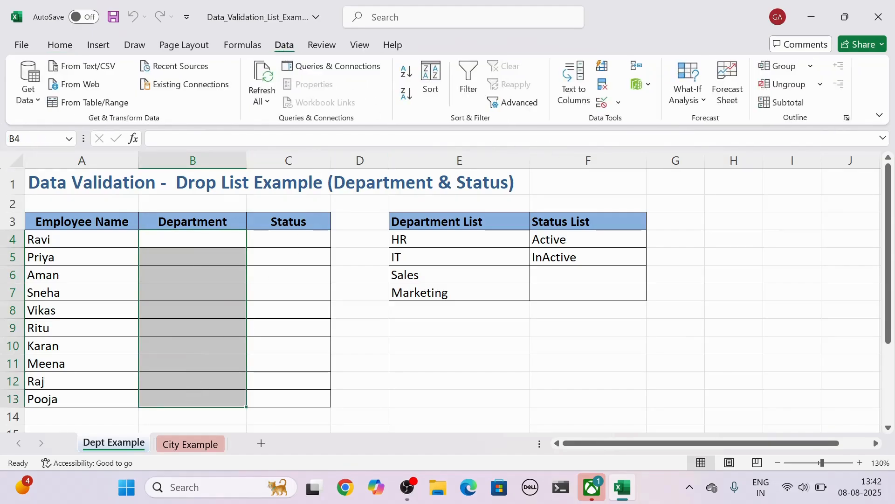
{"action": "left_click", "coordinate": [602, 107]}
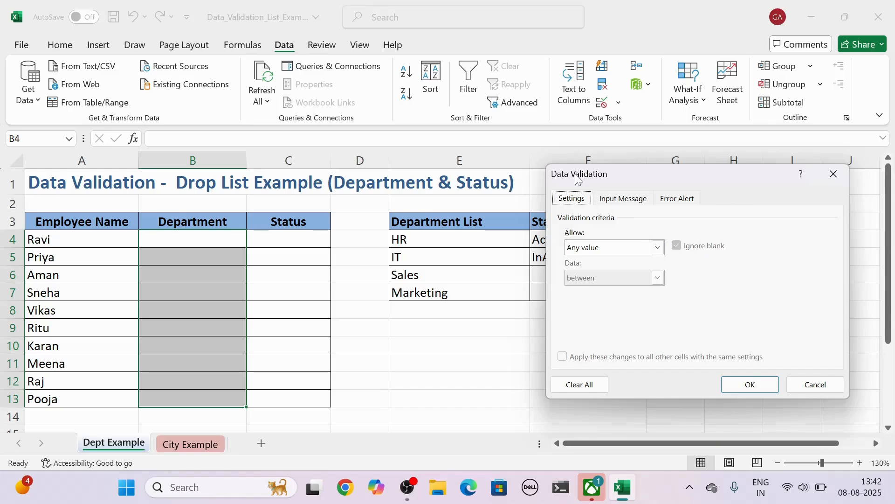
{"action": "left_click_drag", "start_coordinate": [578, 178], "coordinate": [434, 166]}
{"action": "left_click", "coordinate": [513, 234]}
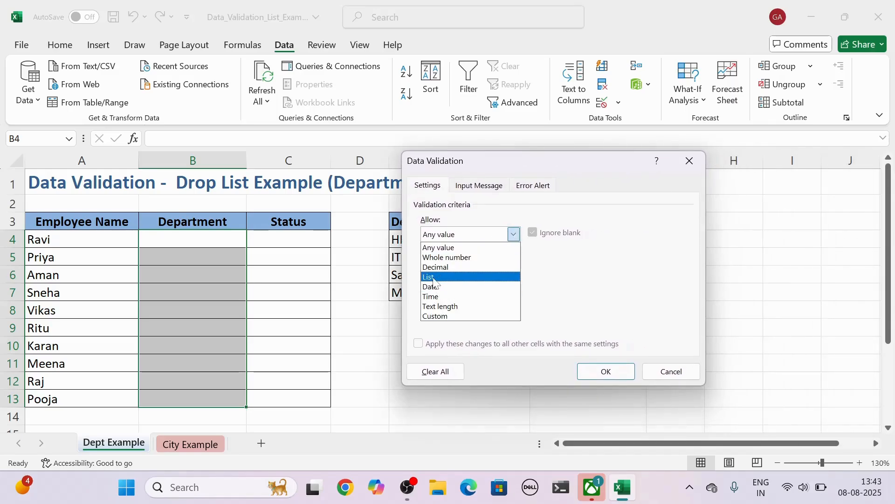
{"action": "left_click", "coordinate": [434, 281]}
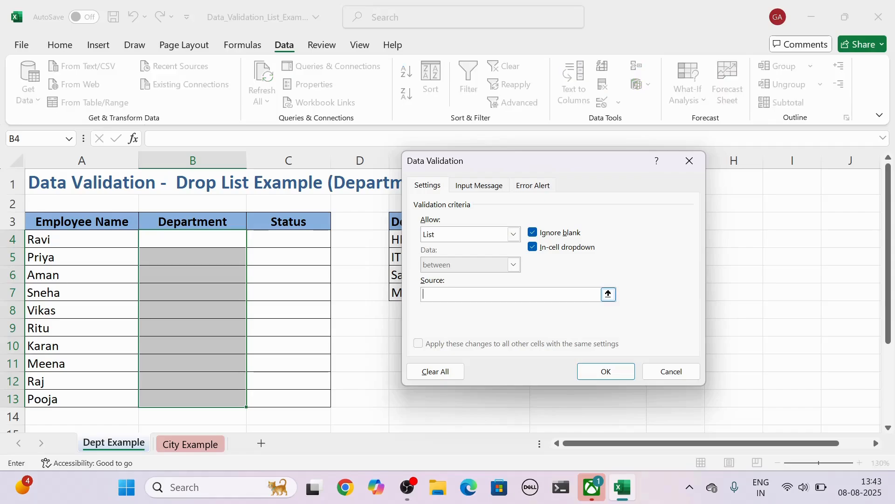
{"action": "left_click_drag", "start_coordinate": [435, 165], "coordinate": [559, 174]}
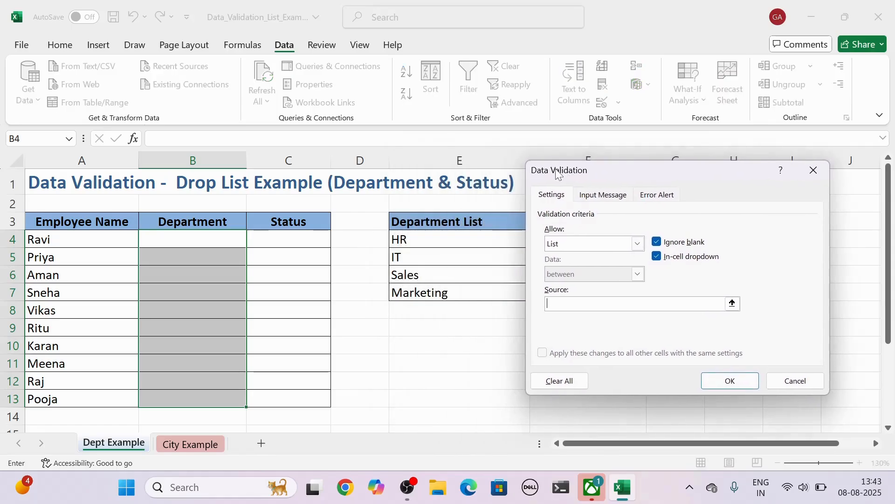
Step: Enter HR,IT,Sales,Marketing as the list source and apply the validation rule to the Department cells
{"action": "type", "text": "HR,IT,Sales,Marketing"}
{"action": "left_click", "coordinate": [732, 381]}
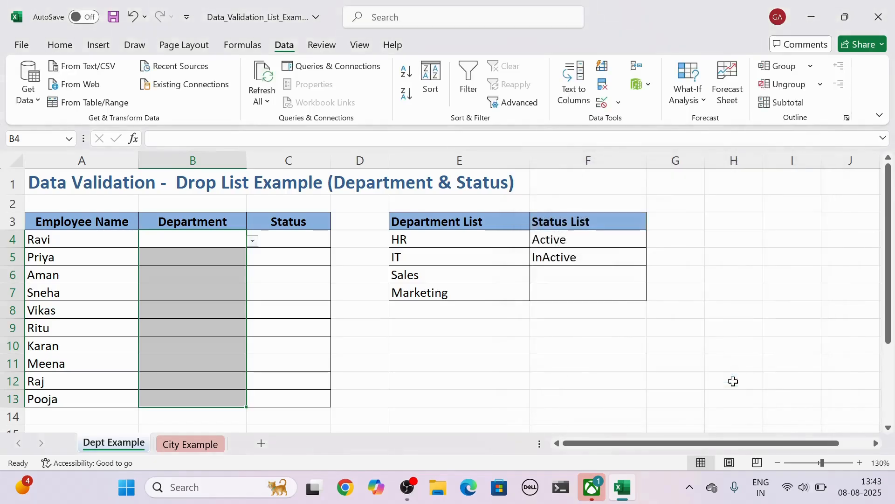
Step: Choose HR in B4 and Sales in B5 from the Department drop-down lists
{"action": "left_click", "coordinate": [226, 240]}
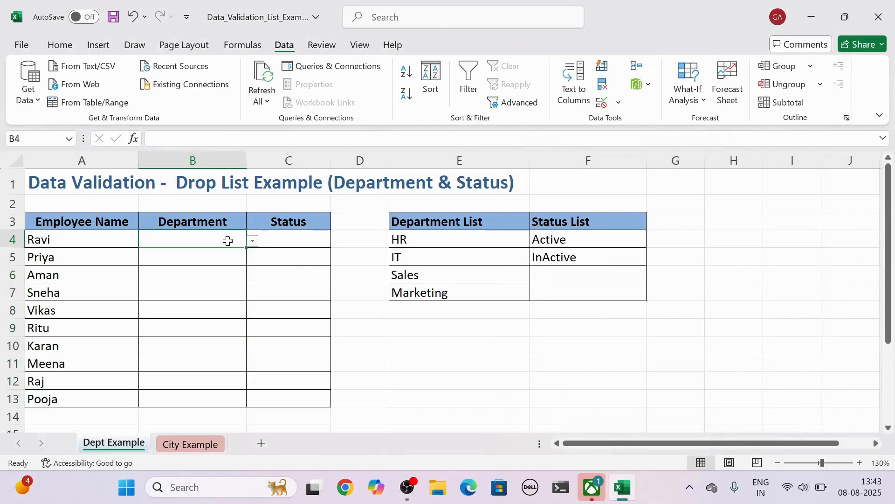
{"action": "left_click", "coordinate": [252, 241]}
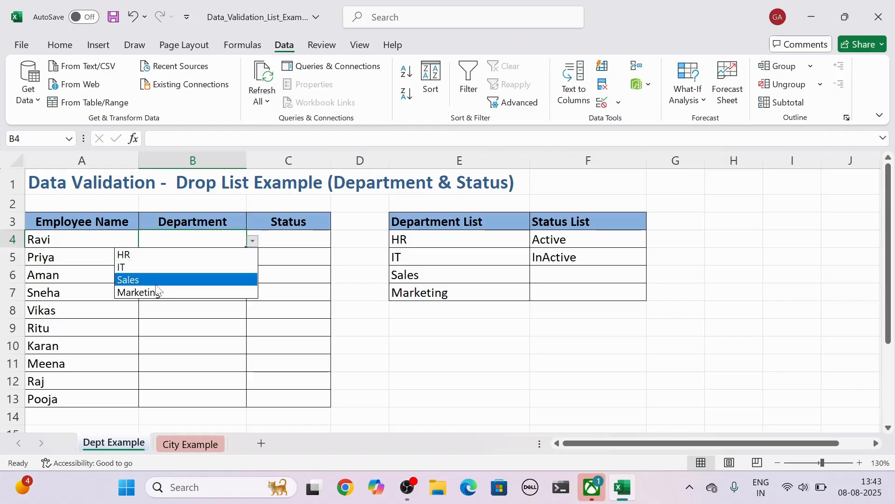
{"action": "left_click", "coordinate": [145, 258]}
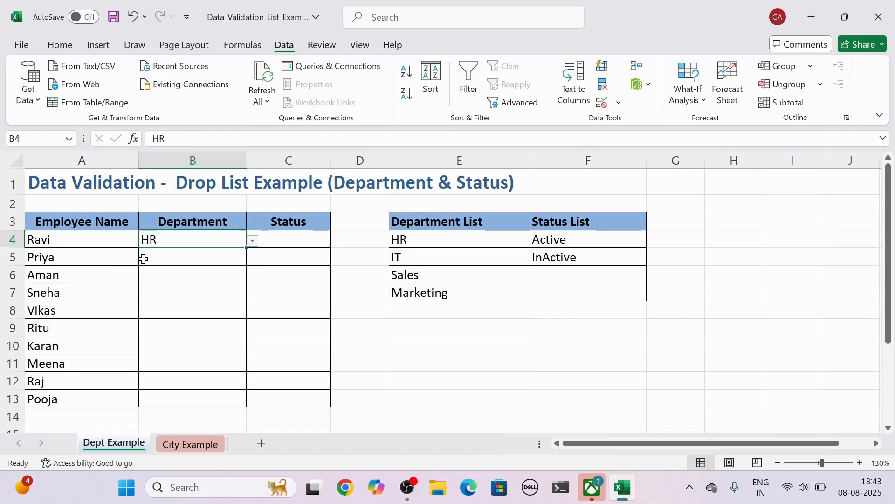
{"action": "left_click", "coordinate": [207, 256]}
{"action": "left_click", "coordinate": [253, 260]}
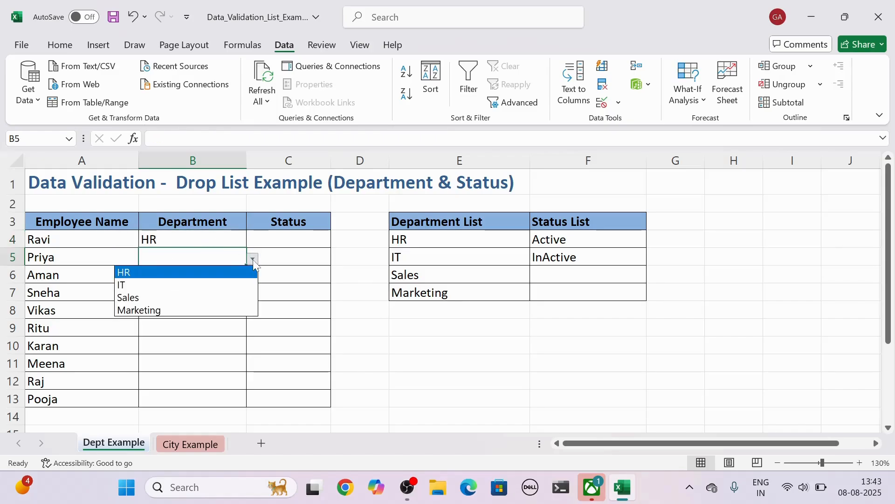
{"action": "left_click", "coordinate": [155, 297]}
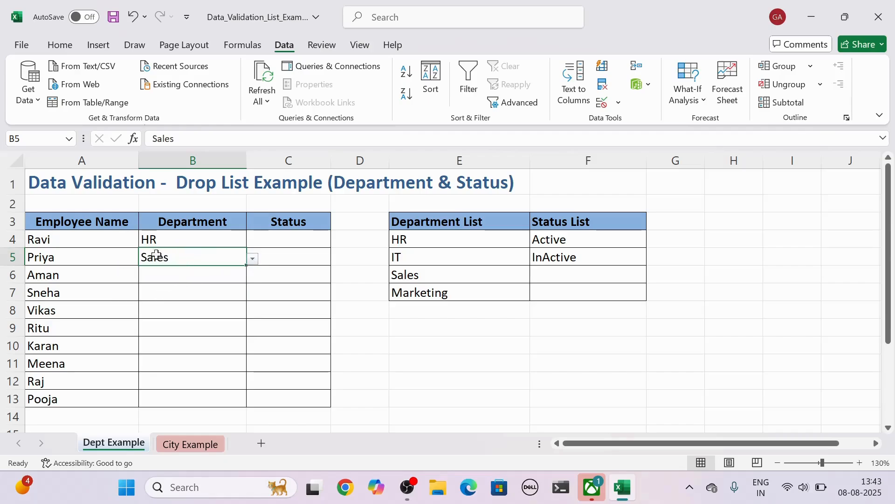
Step: Try to enter ABC in Department cell B6 to test the validation, and clear the entry
{"action": "left_click", "coordinate": [173, 275]}
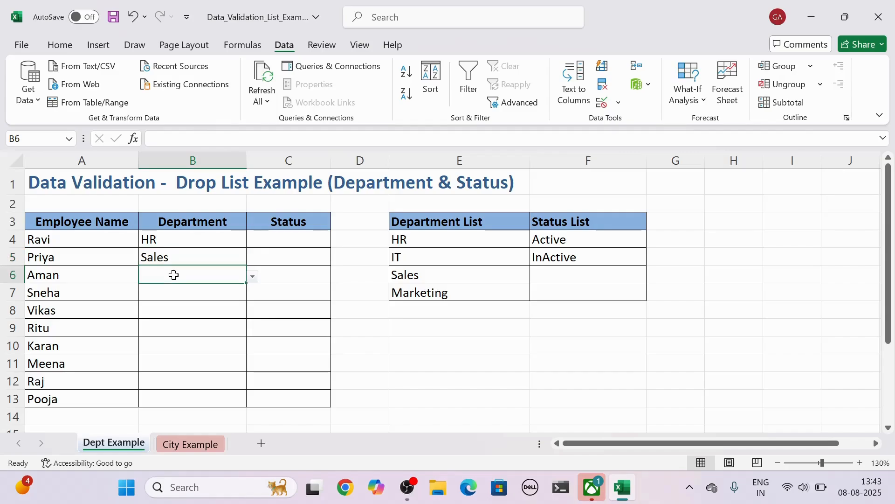
{"action": "type", "text": "A"}
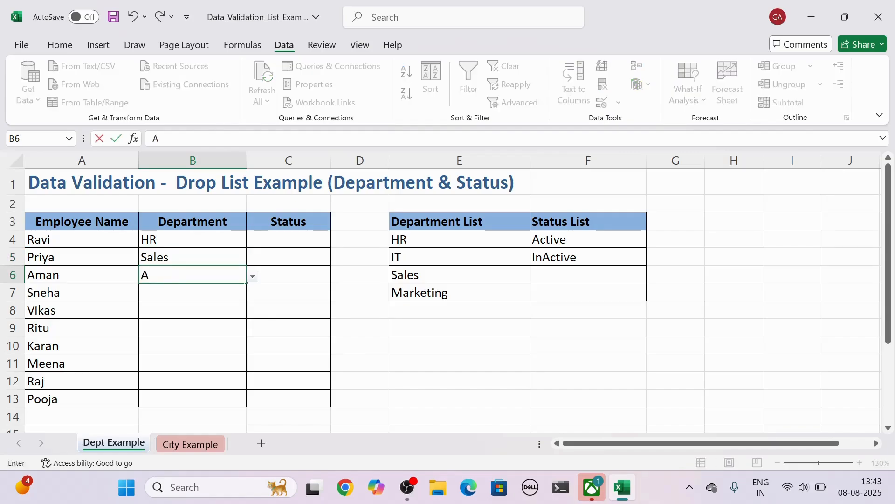
{"action": "type", "text": "BC"}
{"action": "key", "text": "Return"}
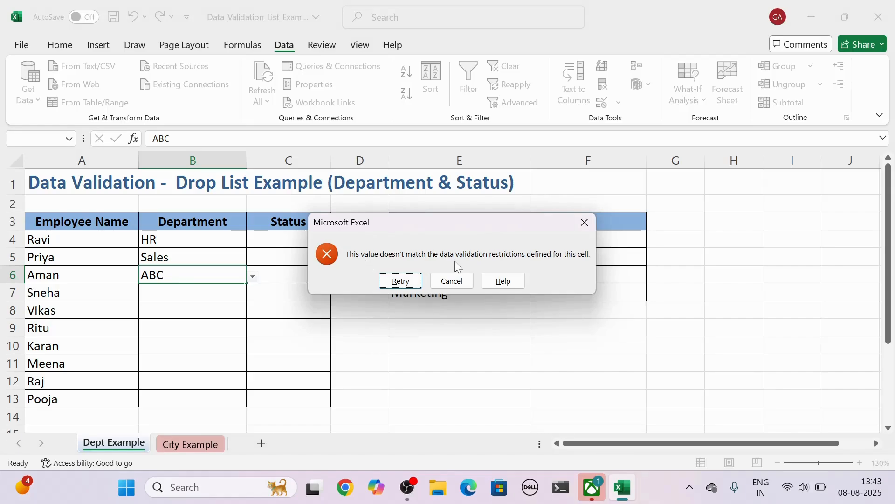
{"action": "left_click", "coordinate": [401, 280]}
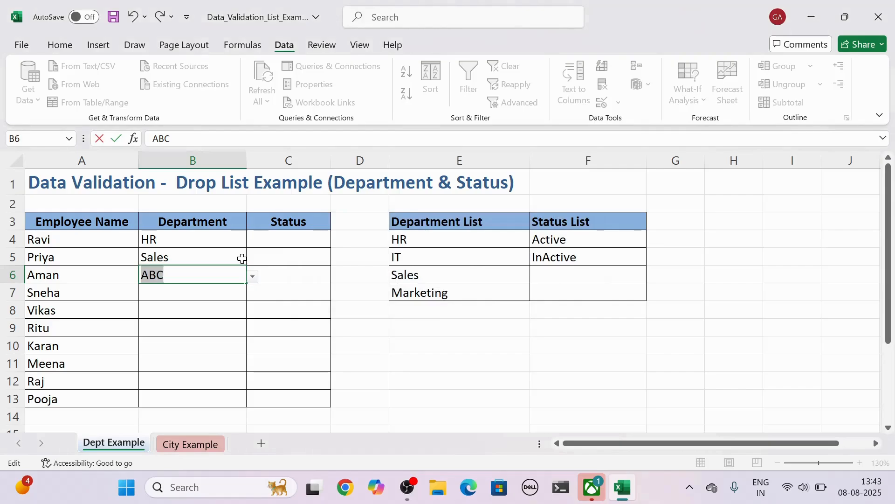
{"action": "key", "text": "BackSpace"}
Step: Choose Marketing from the drop-down list in B6 and review the list's options
{"action": "left_click", "coordinate": [253, 277]}
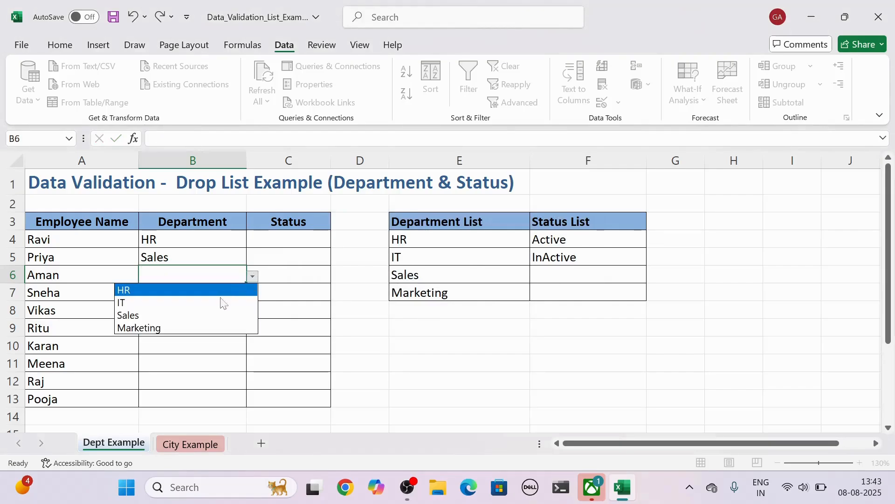
{"action": "left_click", "coordinate": [216, 324]}
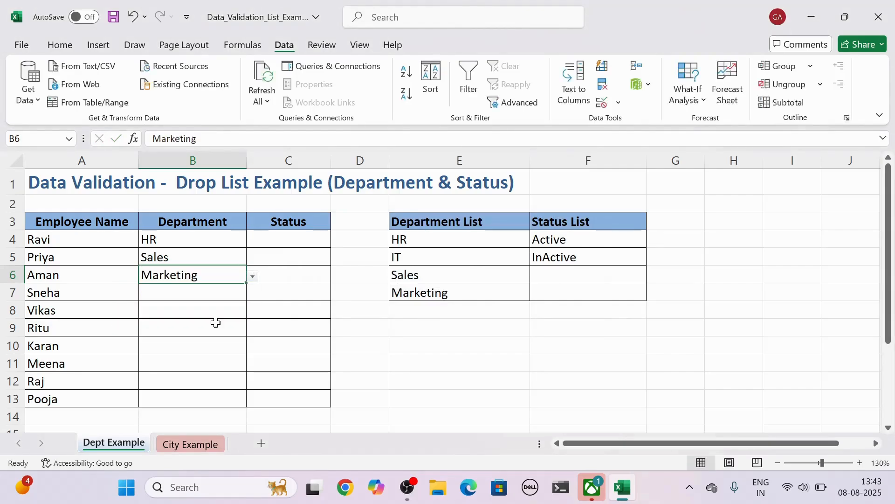
{"action": "left_click", "coordinate": [252, 277]}
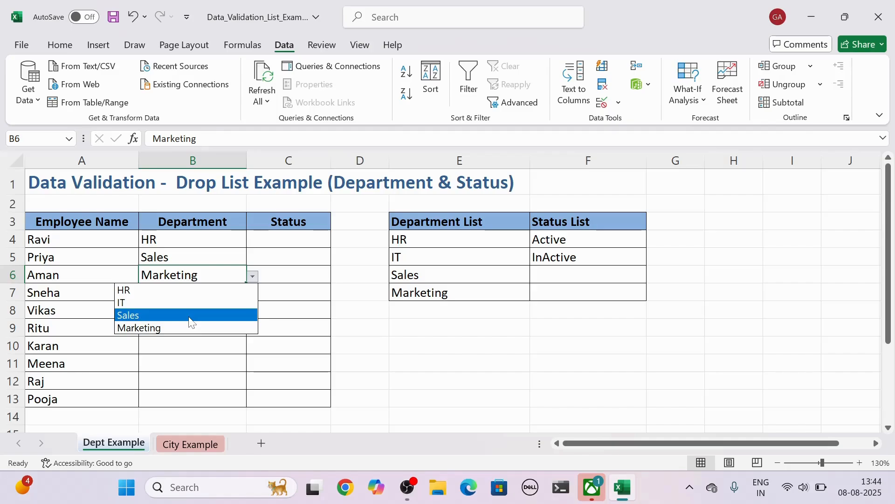
{"action": "key", "text": "Escape"}
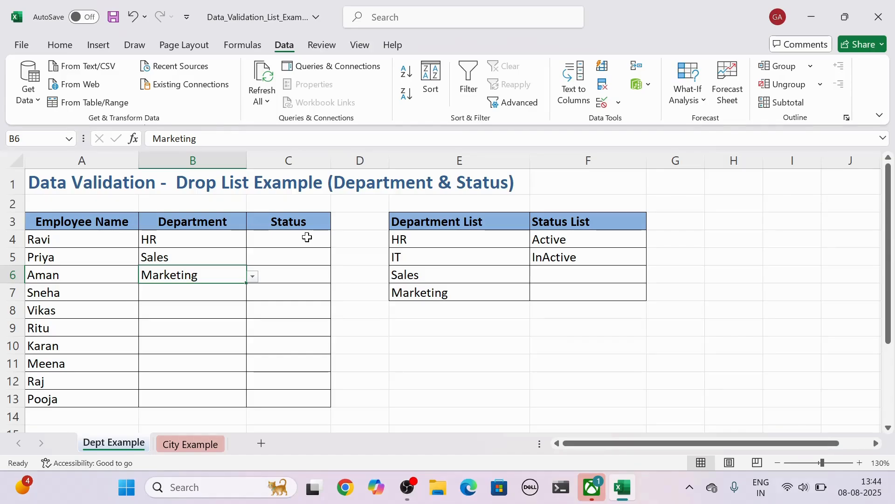
Step: Apply List data validation to the Status cells C4:C13, using the Status List range =$F$4:$F$5 as the source
{"action": "left_click_drag", "start_coordinate": [299, 239], "coordinate": [278, 391]}
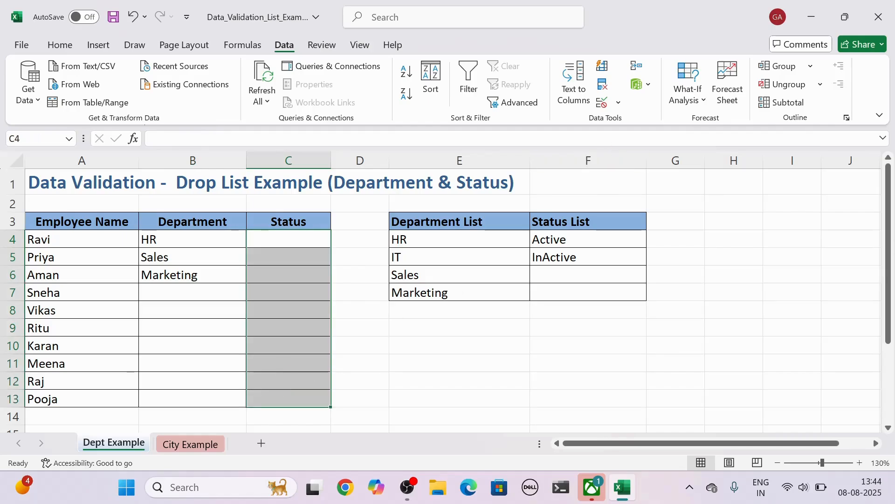
{"action": "left_click", "coordinate": [601, 107]}
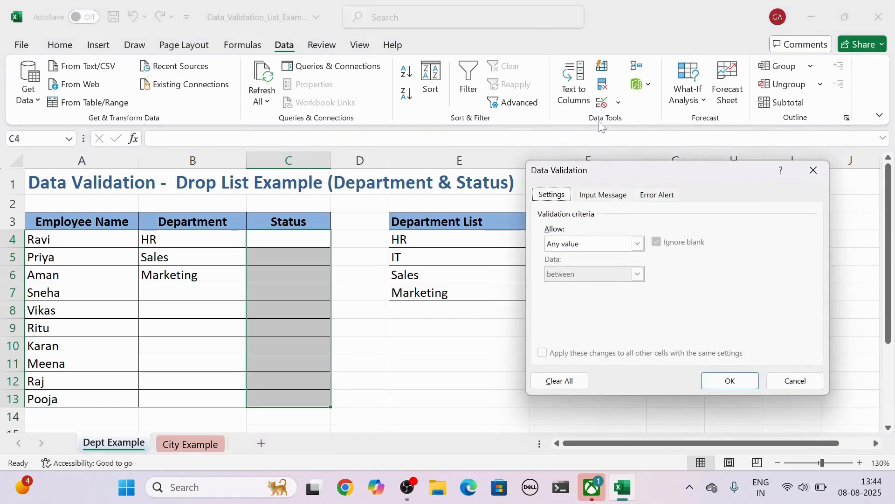
{"action": "left_click", "coordinate": [636, 244]}
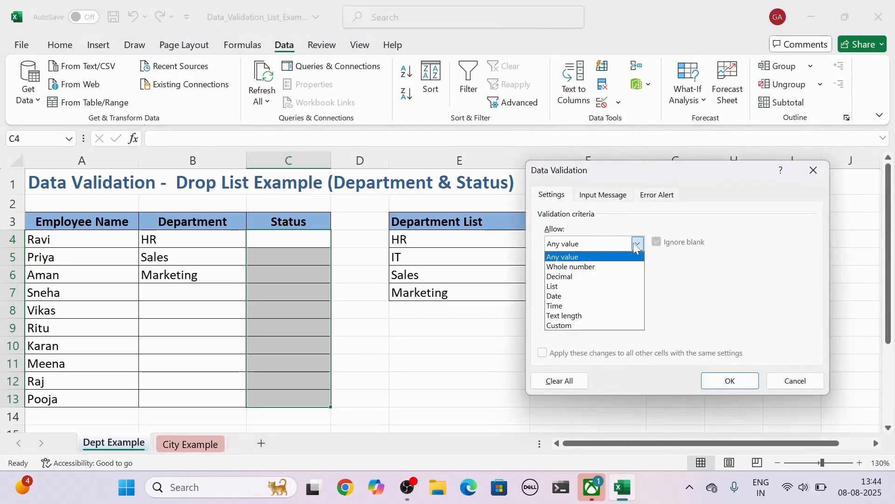
{"action": "left_click", "coordinate": [564, 286]}
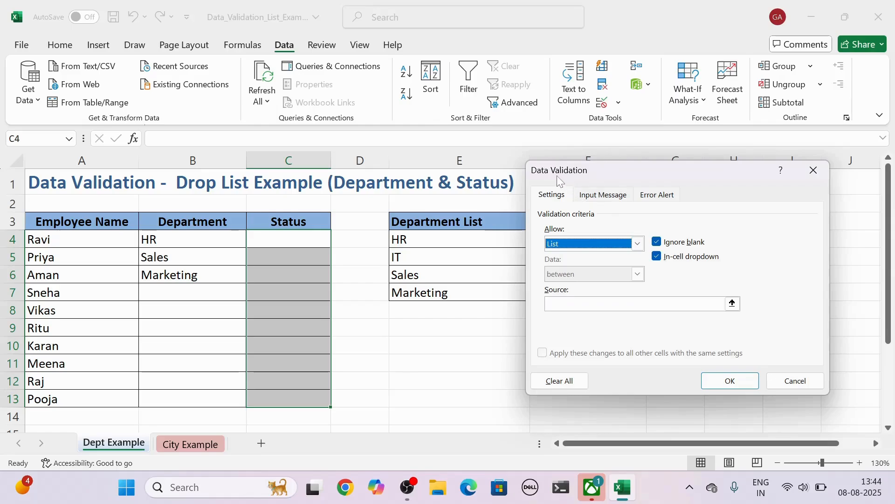
{"action": "left_click_drag", "start_coordinate": [556, 175], "coordinate": [650, 176]}
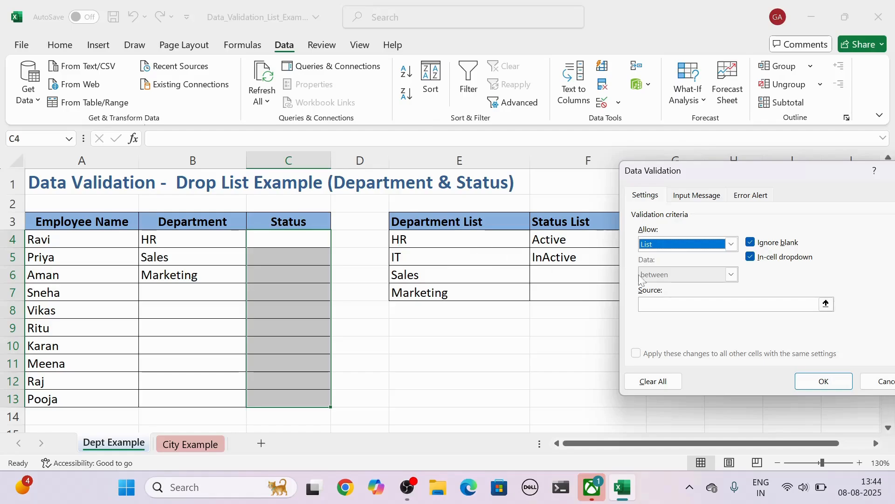
{"action": "left_click", "coordinate": [662, 304]}
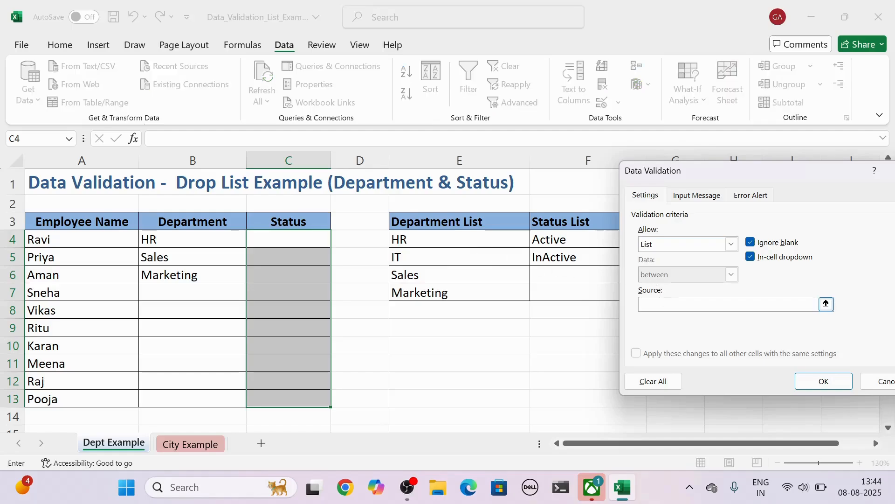
{"action": "left_click", "coordinate": [825, 304]}
{"action": "left_click_drag", "start_coordinate": [600, 236], "coordinate": [590, 262]}
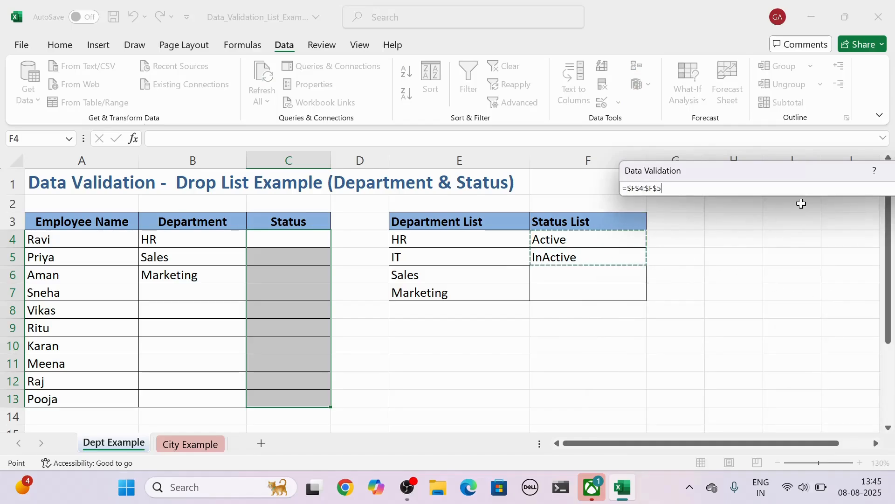
{"action": "key", "text": "Return"}
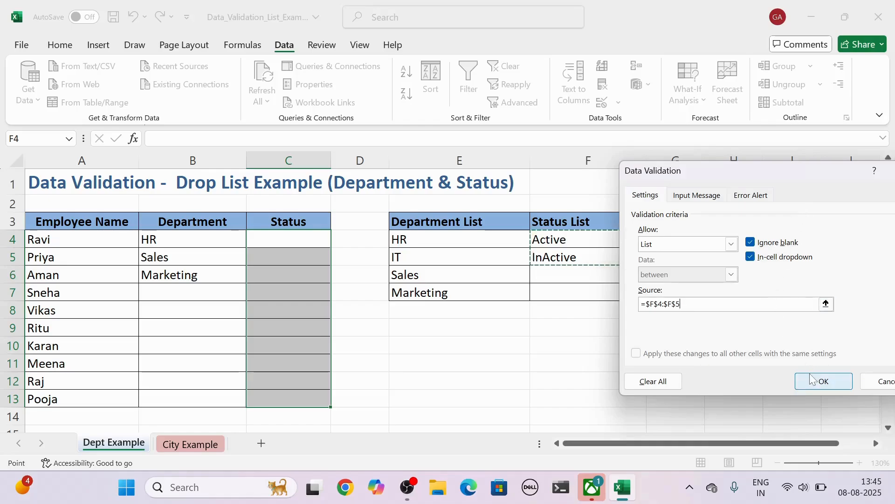
{"action": "left_click", "coordinate": [823, 381]}
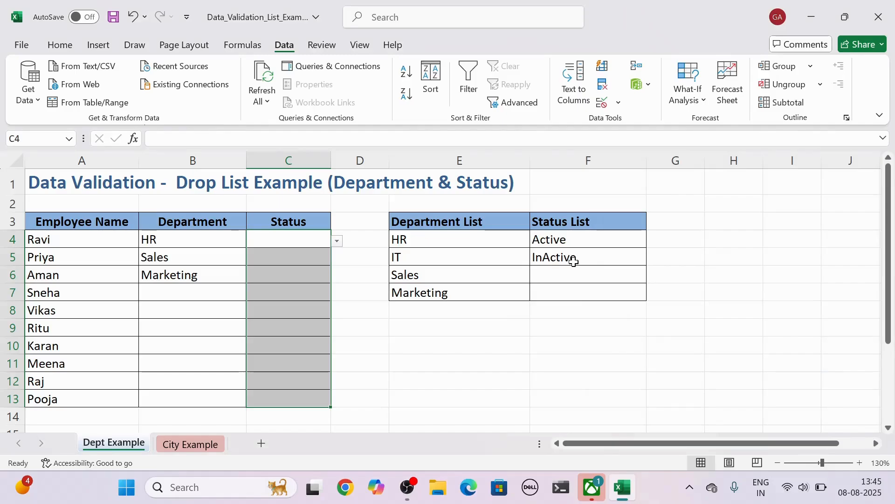
Step: Choose Active from the Status drop-down list in C4
{"action": "left_click", "coordinate": [337, 242]}
{"action": "left_click", "coordinate": [299, 238]}
{"action": "left_click", "coordinate": [315, 239]}
{"action": "left_click", "coordinate": [336, 241]}
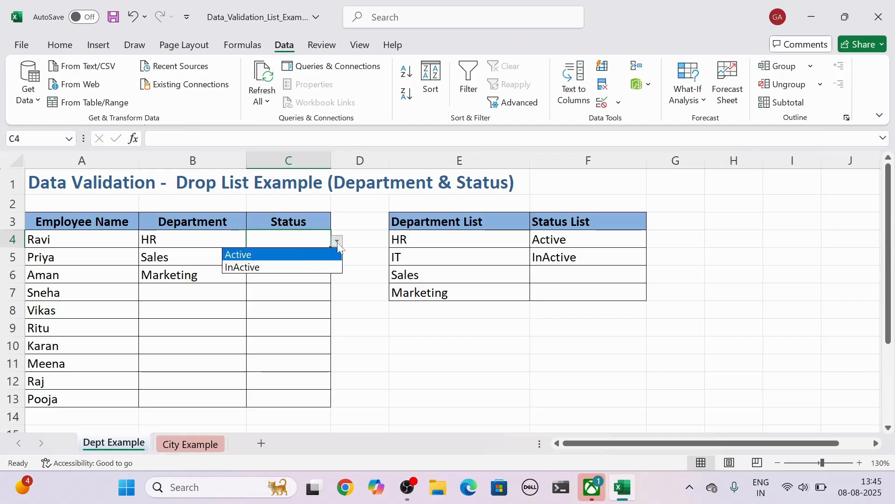
{"action": "left_click", "coordinate": [258, 260]}
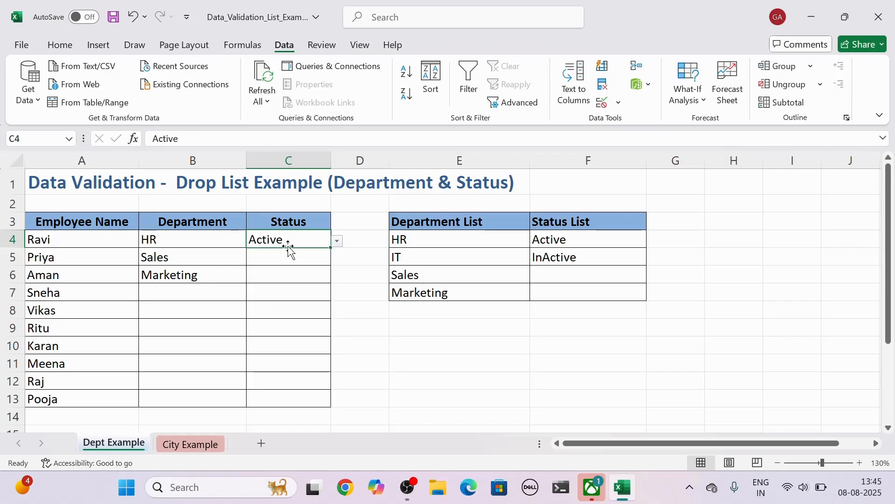
Step: On the City Example sheet, apply List data validation to City cells B4:B13, using the City List range =$D$4:$D$11 as the source
{"action": "left_click", "coordinate": [191, 447]}
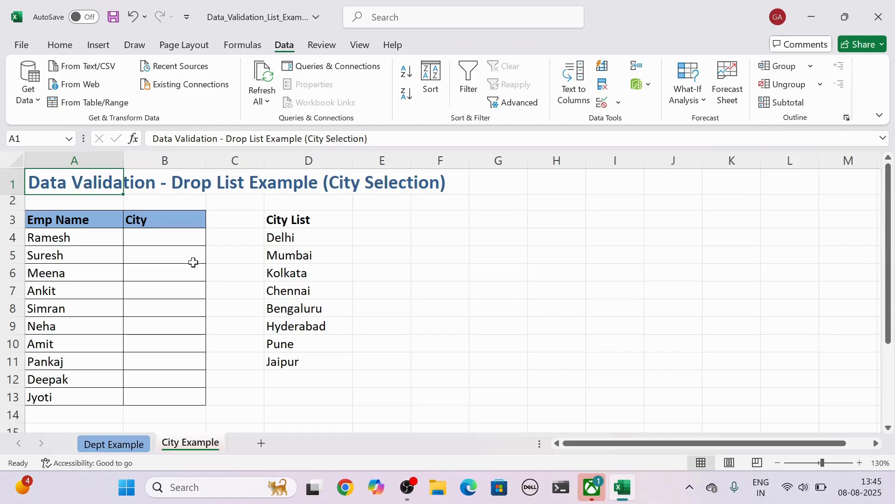
{"action": "left_click", "coordinate": [180, 238]}
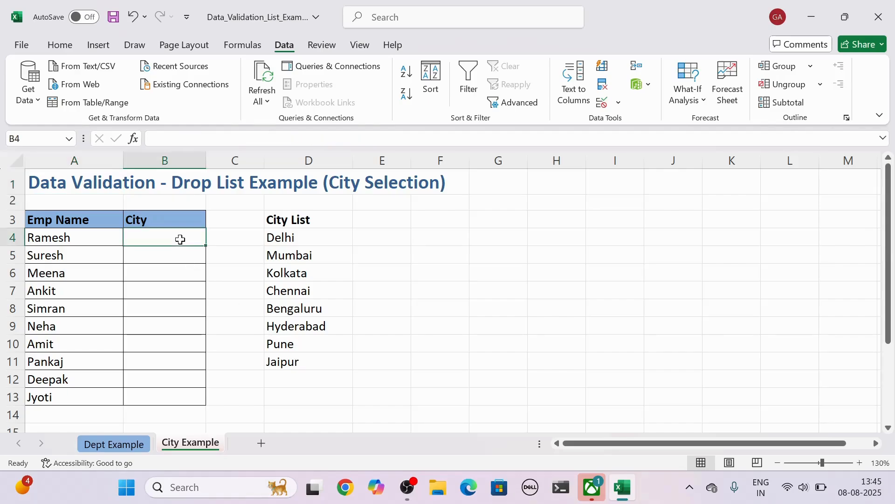
{"action": "mouse_move", "coordinate": [180, 240]}
{"action": "left_mouse_down"}
{"action": "mouse_move", "coordinate": [166, 306]}
{"action": "mouse_move", "coordinate": [167, 392]}
{"action": "left_mouse_up"}
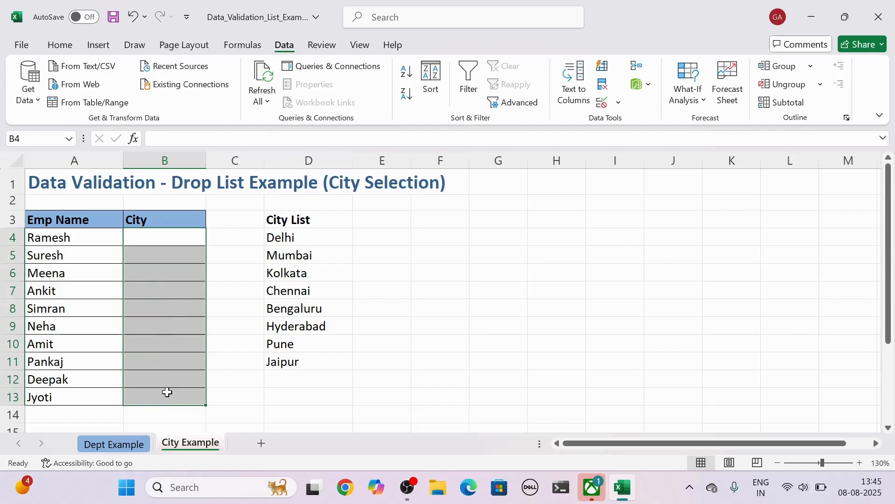
{"action": "left_click", "coordinate": [603, 104]}
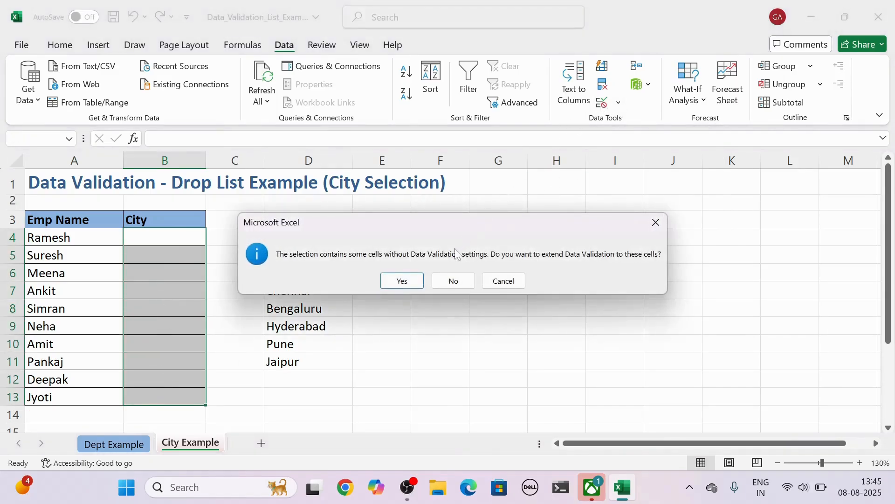
{"action": "left_click", "coordinate": [402, 282]}
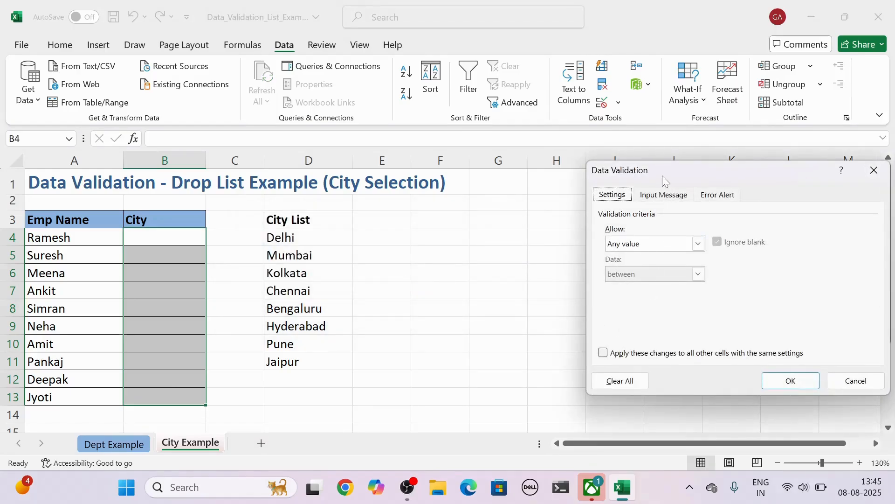
{"action": "left_click_drag", "start_coordinate": [662, 175], "coordinate": [455, 177]}
{"action": "left_click", "coordinate": [491, 243]}
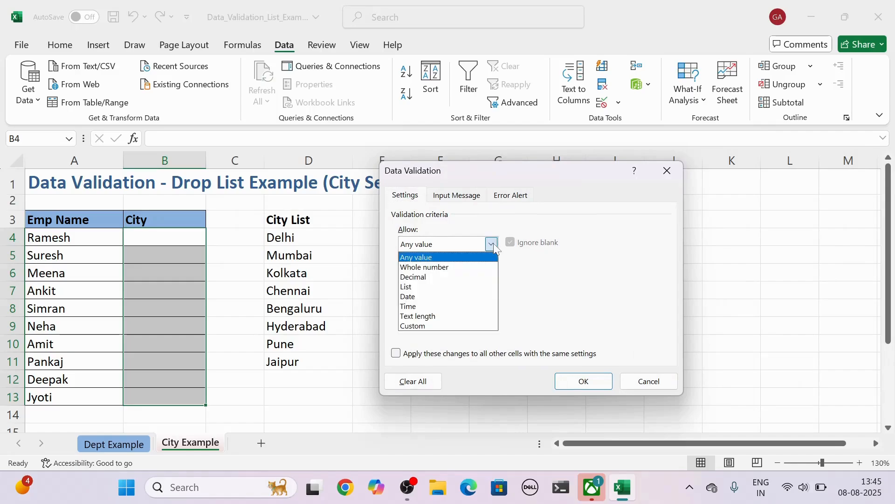
{"action": "left_click", "coordinate": [422, 287]}
{"action": "left_click", "coordinate": [424, 303]}
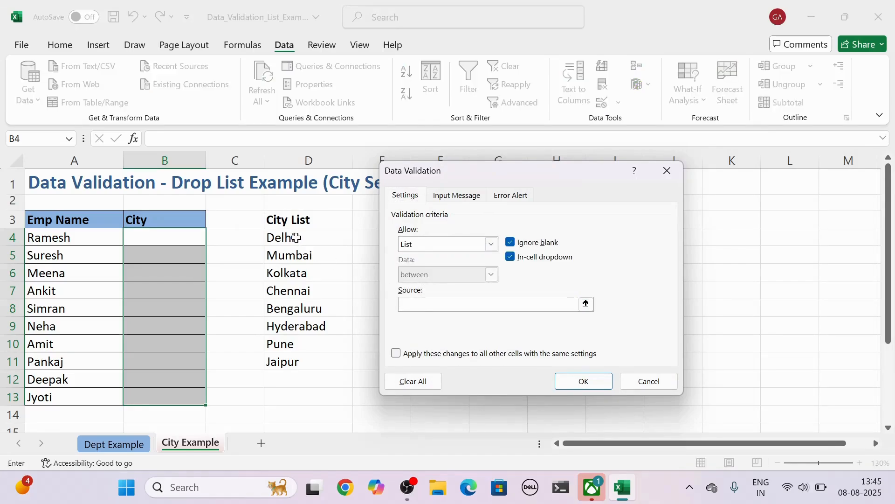
{"action": "left_click_drag", "start_coordinate": [297, 238], "coordinate": [296, 359]}
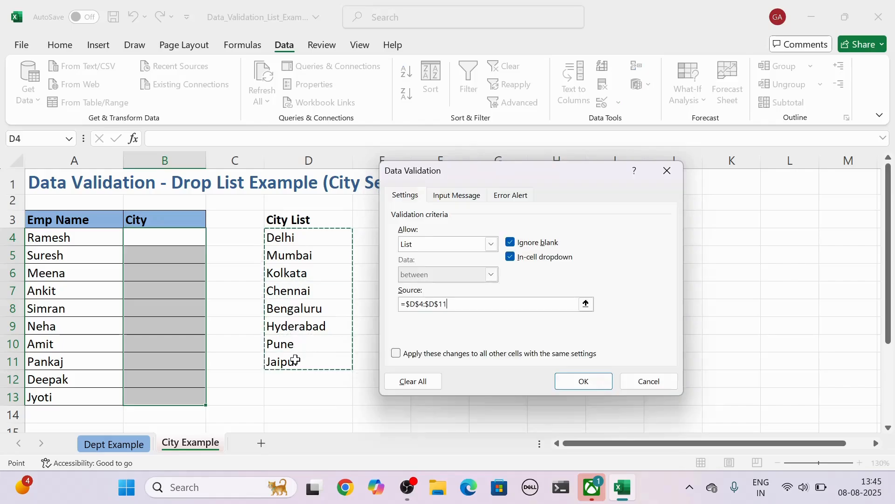
{"action": "left_click", "coordinate": [592, 388]}
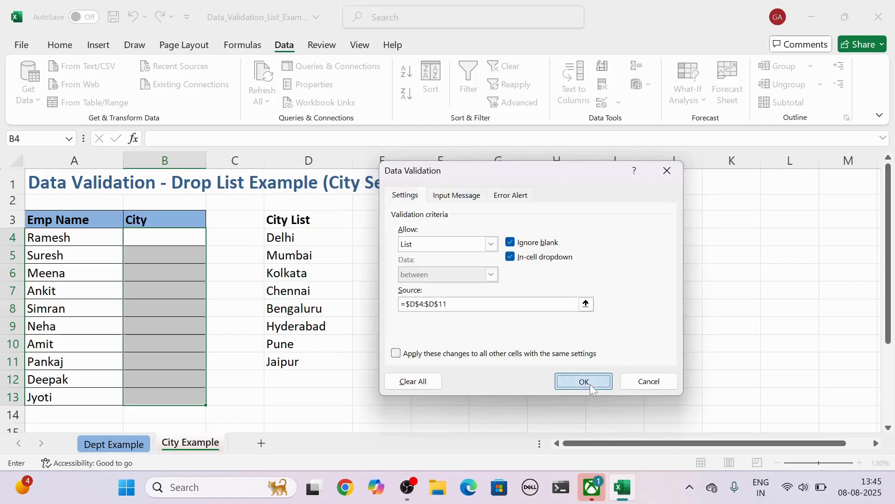
Step: Use the City drop-down lists to choose Mumbai in B4, Pune in B5 and Mumbai in B7
{"action": "left_click", "coordinate": [164, 239]}
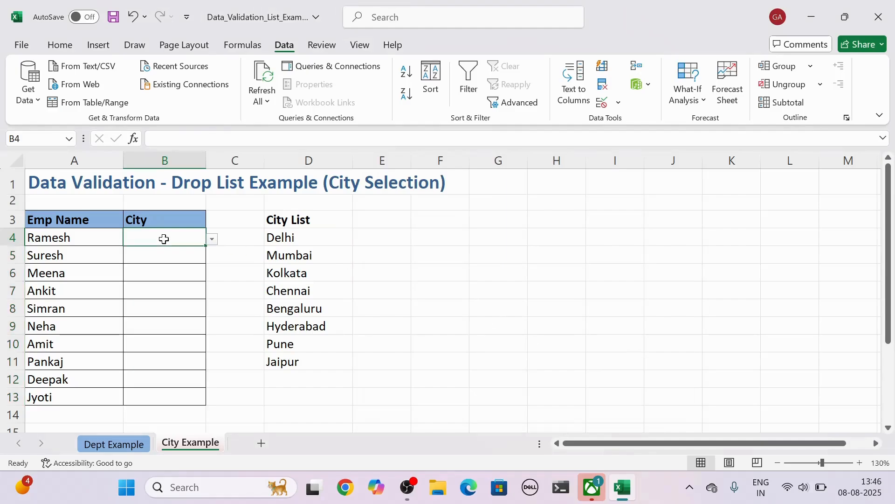
{"action": "left_click", "coordinate": [211, 240]}
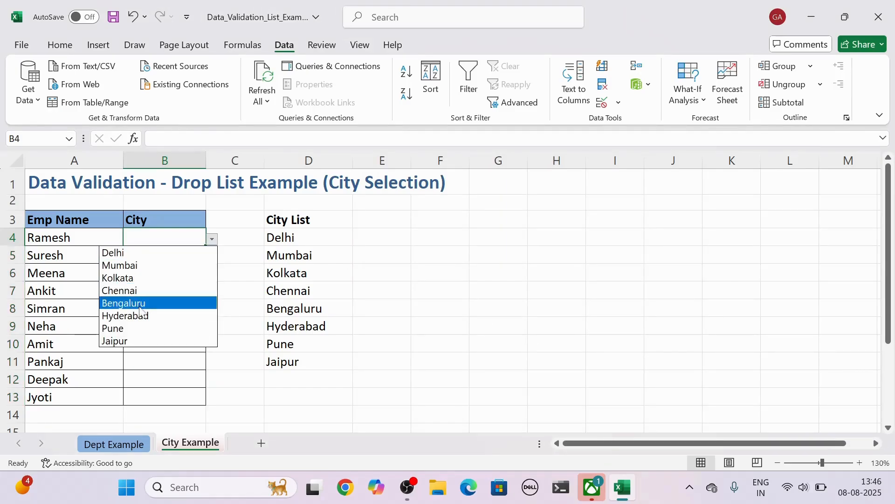
{"action": "left_click", "coordinate": [133, 267]}
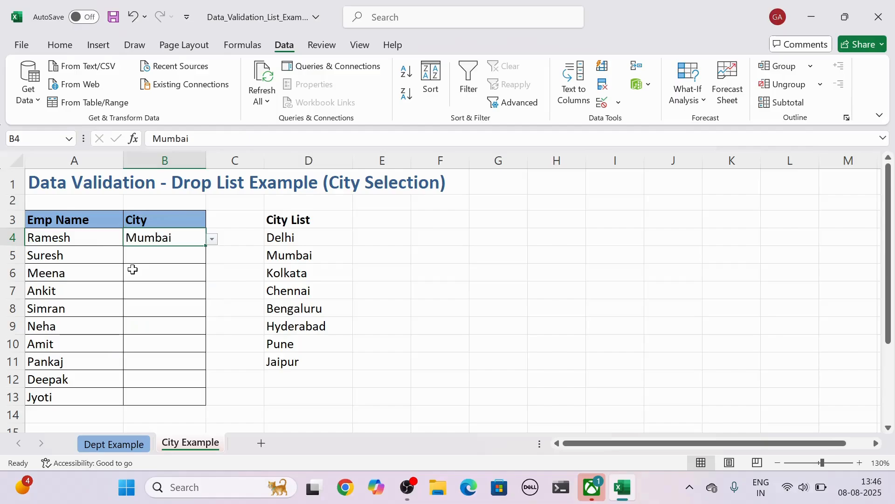
{"action": "left_click", "coordinate": [180, 251]}
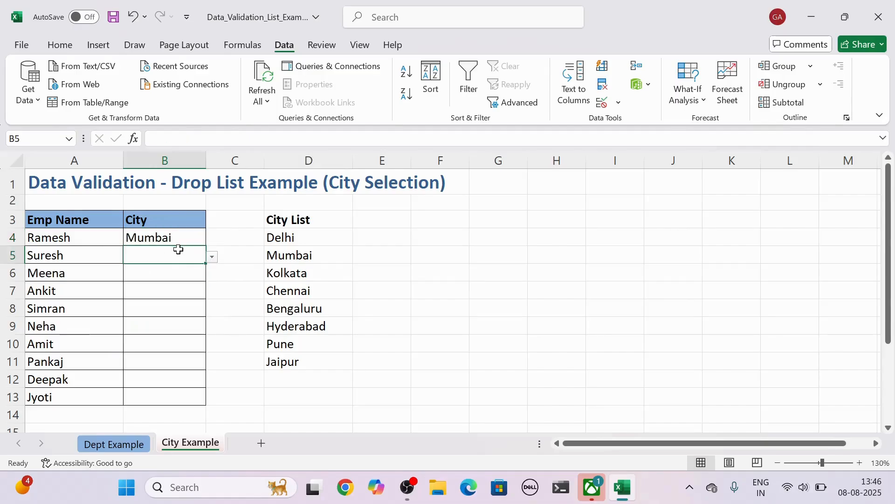
{"action": "left_click", "coordinate": [211, 258]}
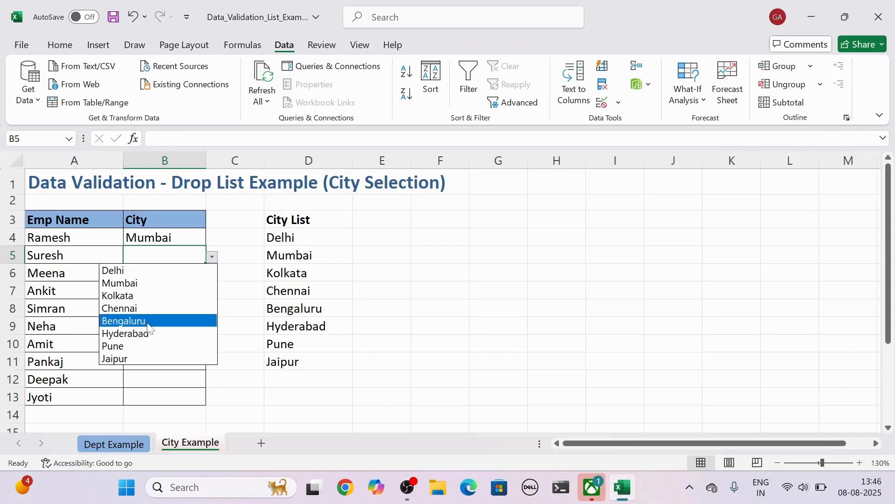
{"action": "left_click", "coordinate": [122, 347]}
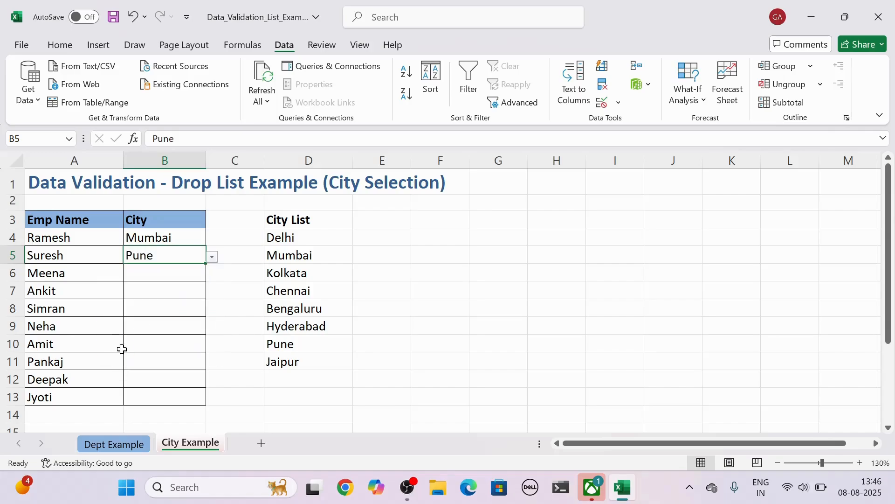
{"action": "left_click", "coordinate": [169, 288]}
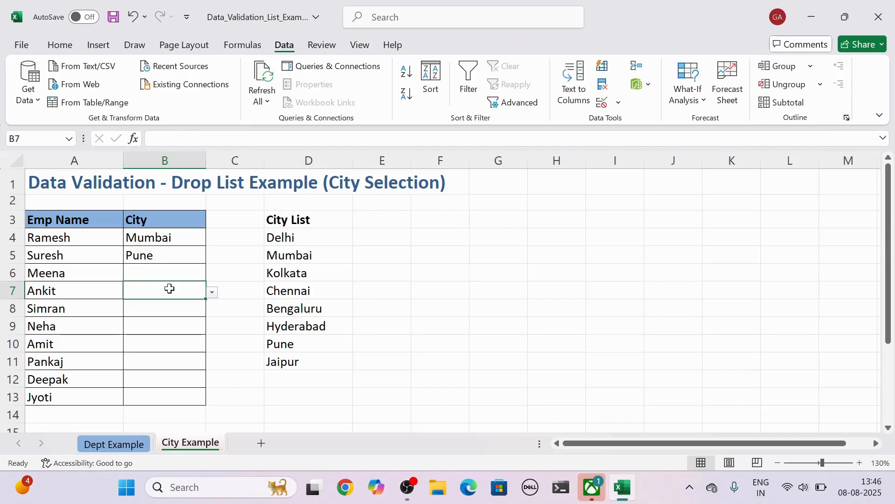
{"action": "left_click", "coordinate": [212, 292]}
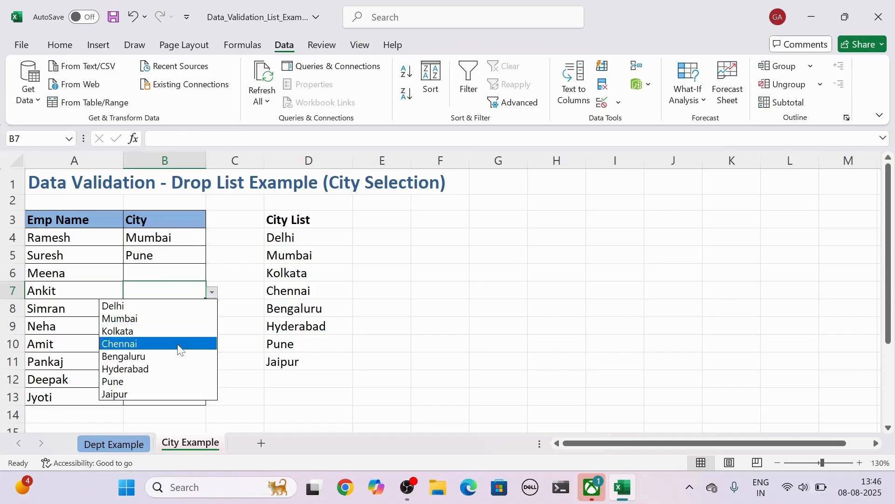
{"action": "left_click", "coordinate": [167, 319]}
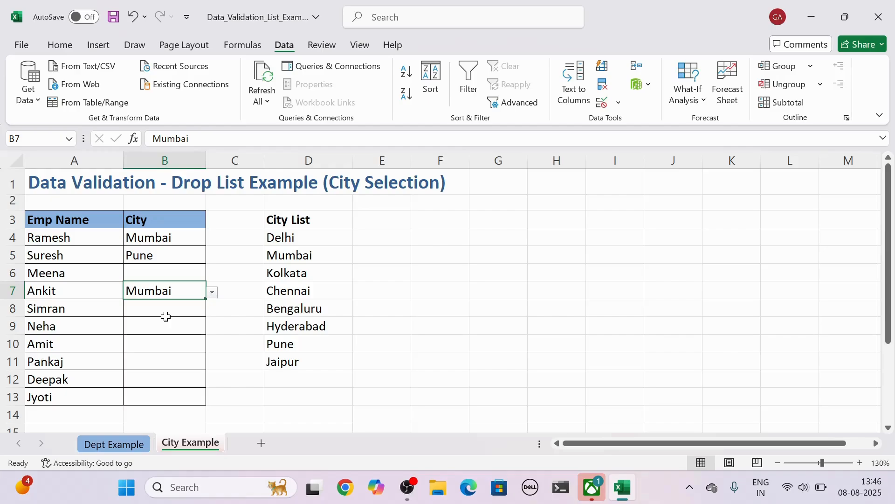
Step: Add Haryana as a new entry in D12, directly below the City List
{"action": "left_click", "coordinate": [326, 382]}
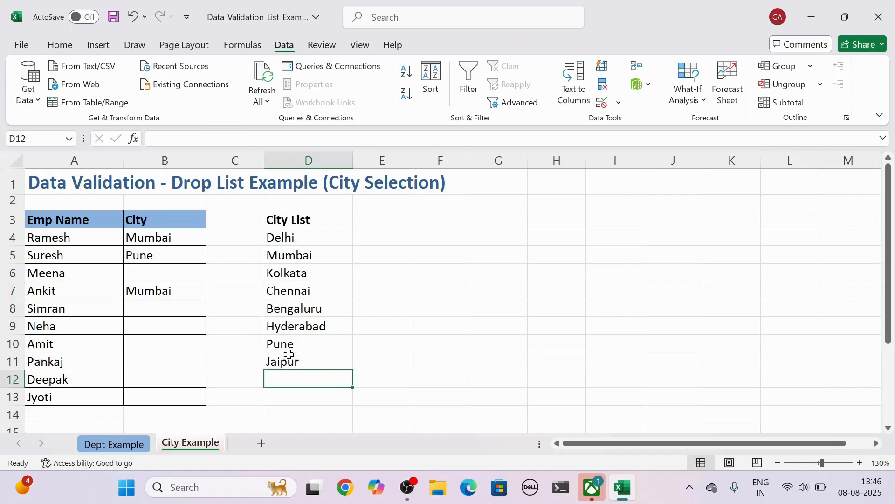
{"action": "left_click", "coordinate": [174, 291]}
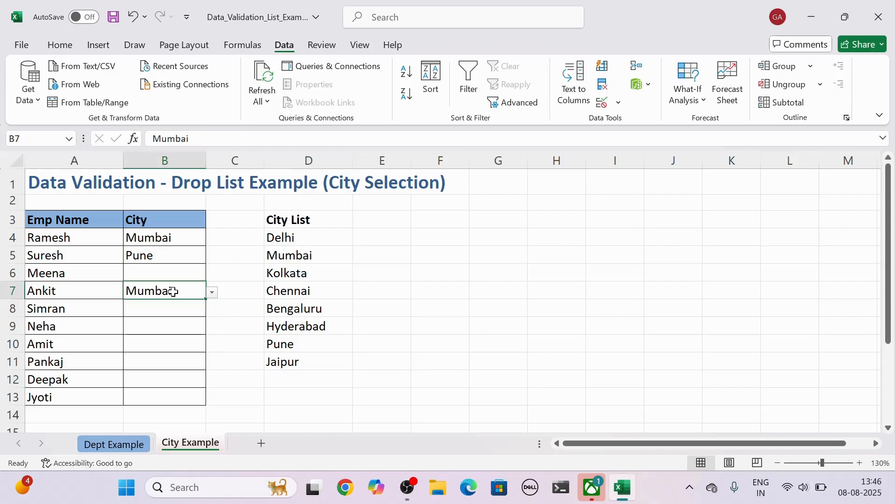
{"action": "left_click", "coordinate": [209, 297]}
{"action": "left_click", "coordinate": [298, 377]}
{"action": "left_click", "coordinate": [298, 376]}
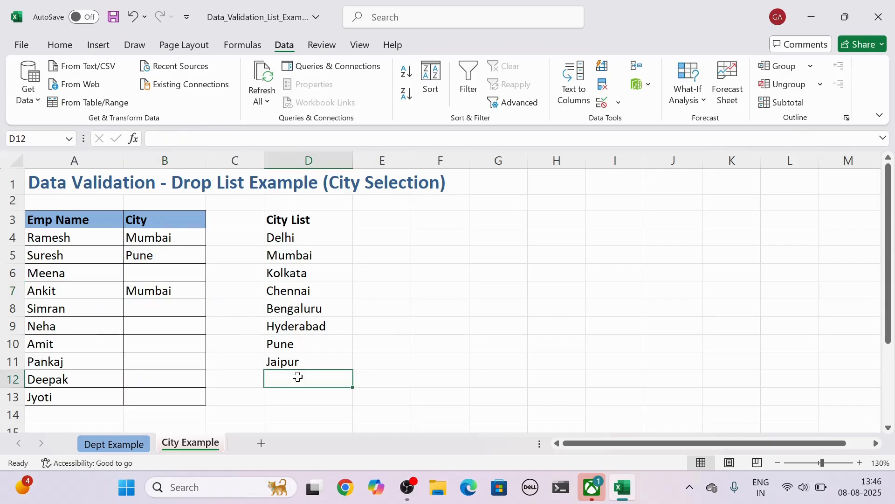
{"action": "type", "text": "Haryana"}
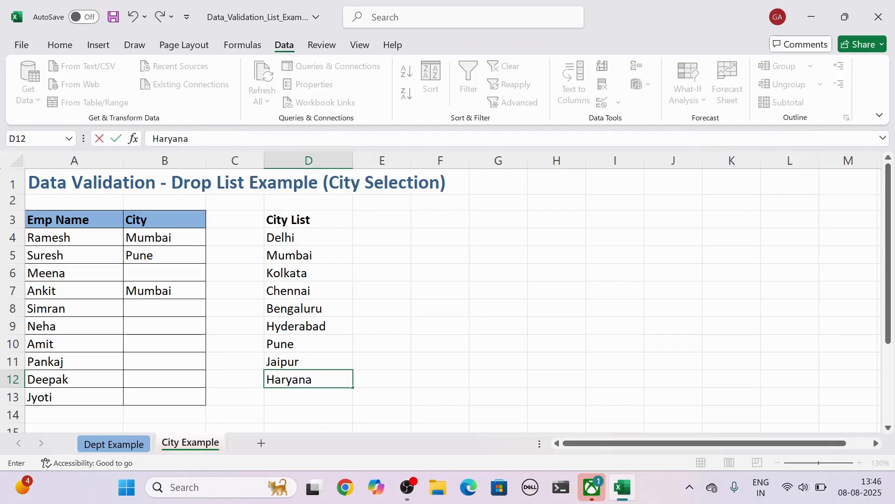
{"action": "key", "text": "Return"}
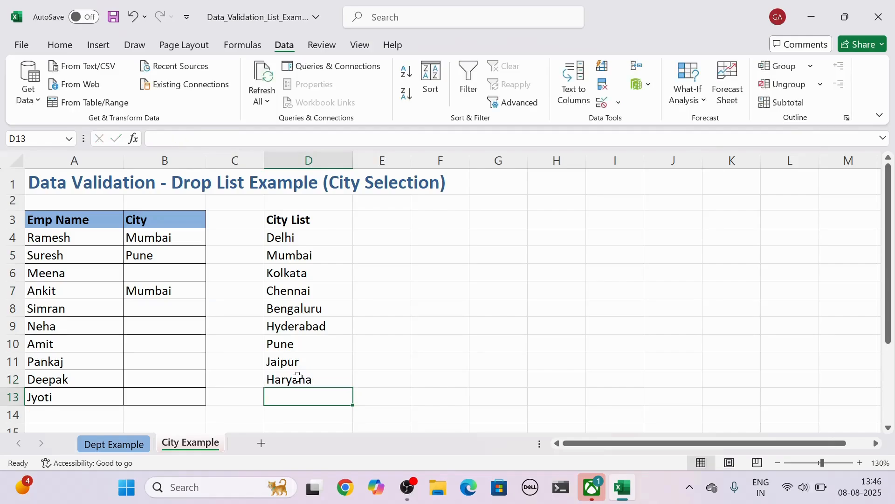
Step: Check the City drop-down list in B7 for the added city, and clear the entry in D12
{"action": "left_click", "coordinate": [186, 294]}
{"action": "left_click", "coordinate": [213, 294]}
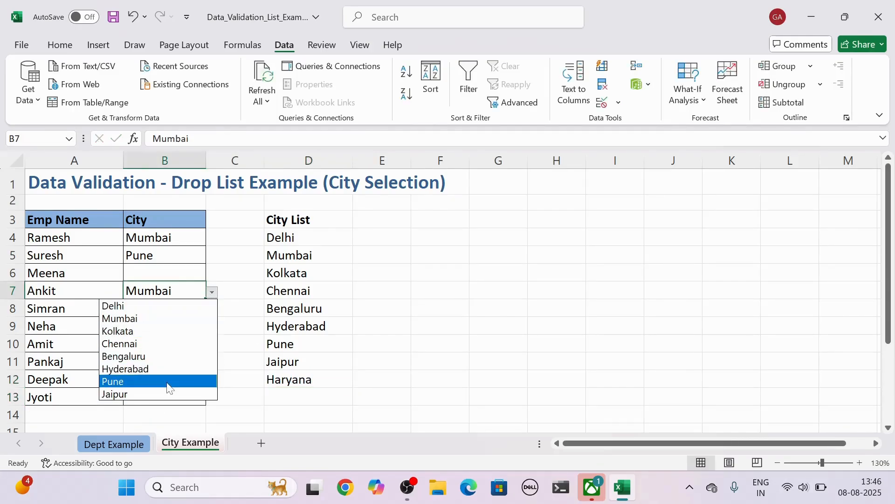
{"action": "left_click", "coordinate": [340, 378]}
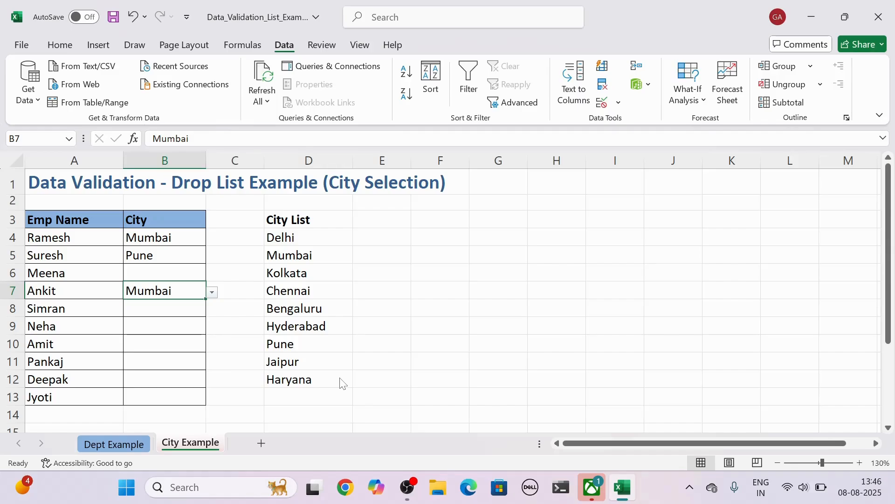
{"action": "left_click", "coordinate": [342, 381]}
{"action": "key", "text": "BackSpace"}
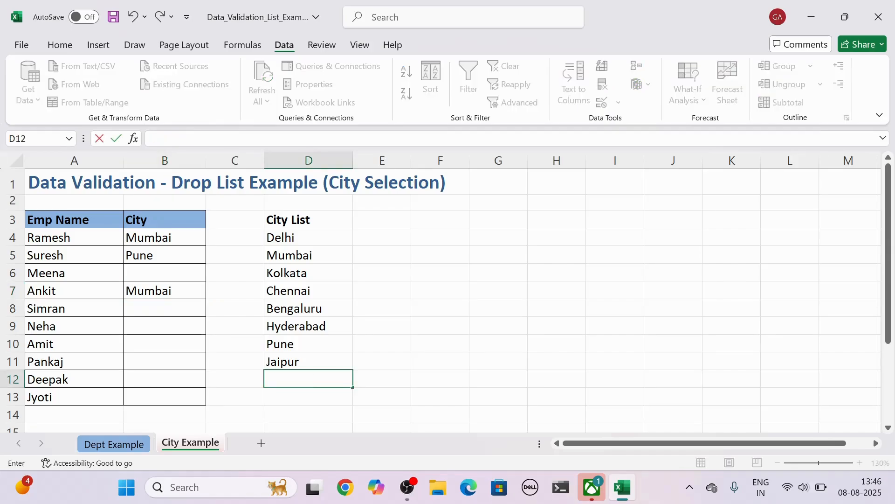
Step: Convert the City List range $D$3:$D$11 into a table that has headers
{"action": "left_click_drag", "start_coordinate": [303, 220], "coordinate": [290, 362]}
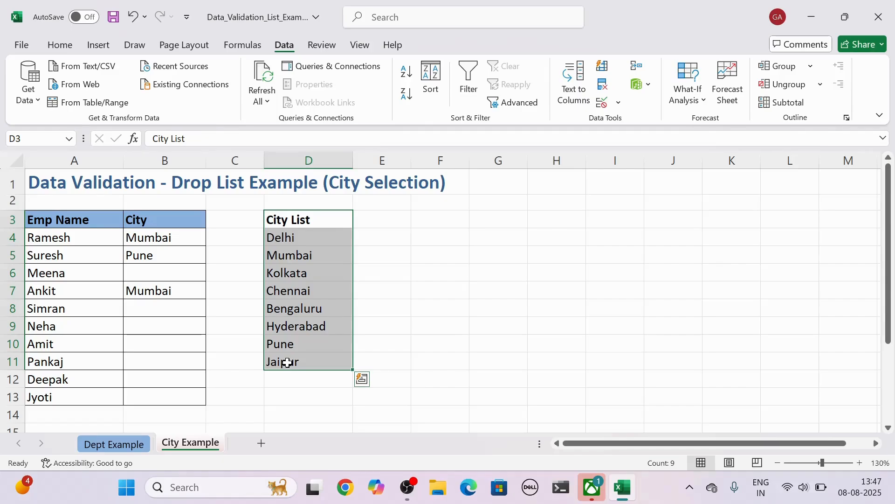
{"action": "key", "text": "ctrl+t"}
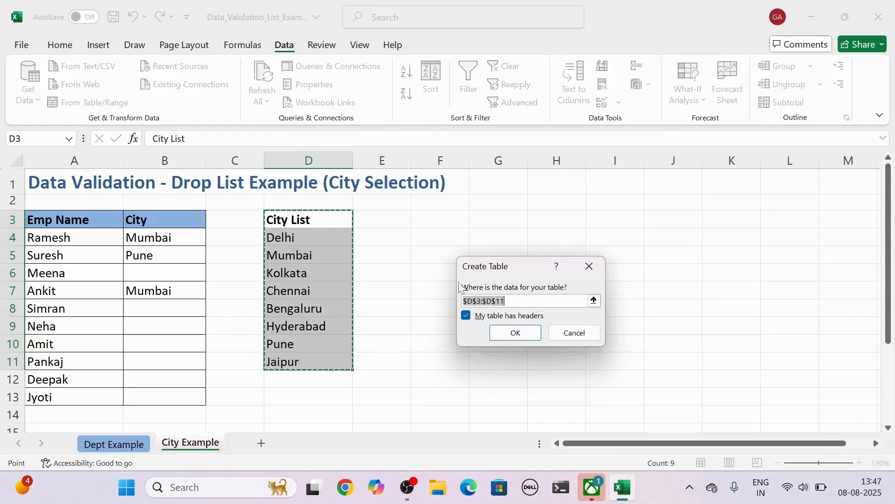
{"action": "left_click", "coordinate": [466, 315]}
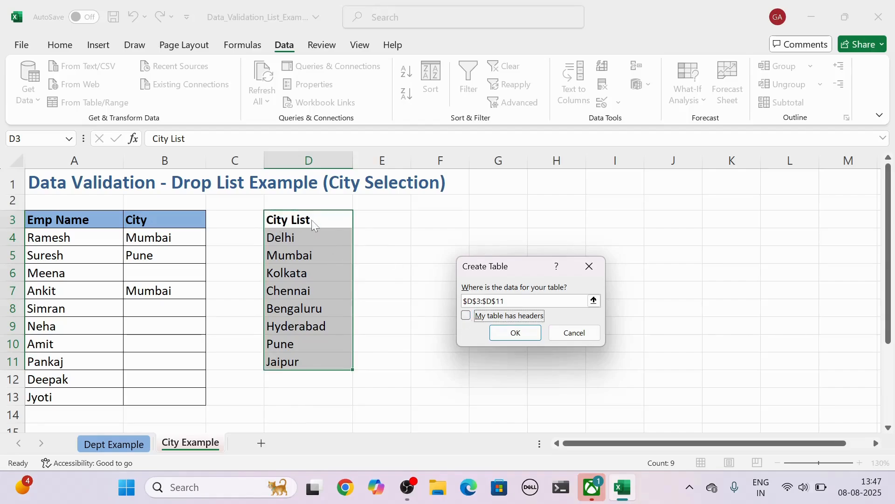
{"action": "left_click", "coordinate": [466, 316]}
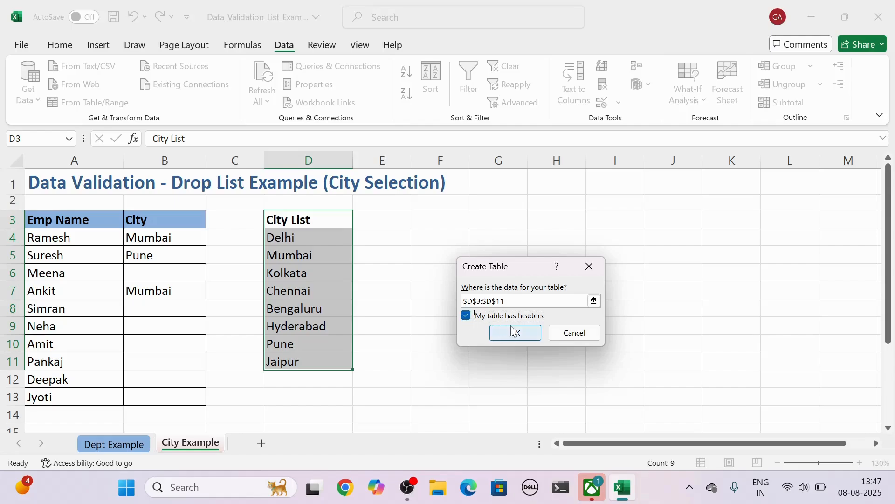
{"action": "left_click", "coordinate": [516, 334]}
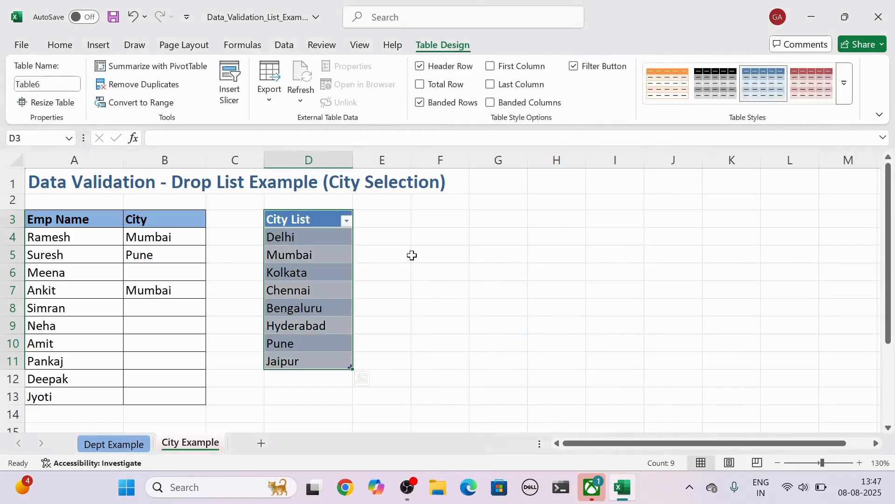
Step: Review the filter options of the City List column, keeping all cities selected
{"action": "left_click", "coordinate": [347, 221]}
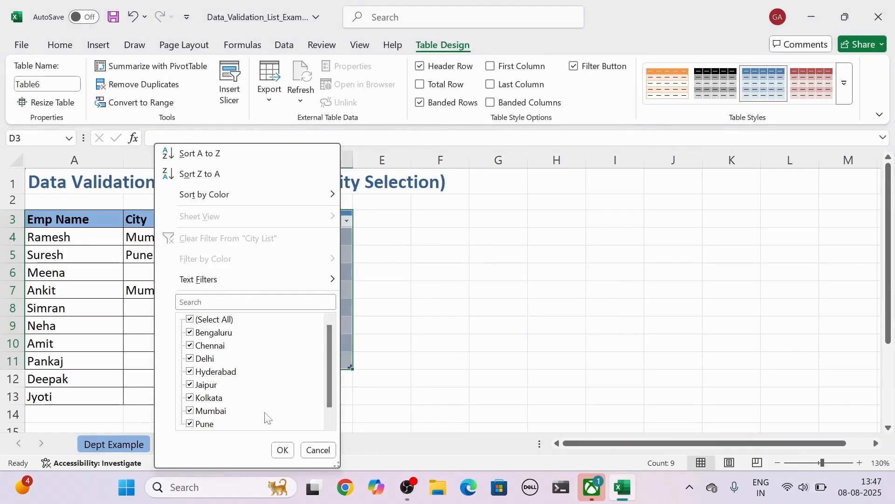
{"action": "left_click", "coordinate": [275, 450]}
{"action": "left_click", "coordinate": [377, 312]}
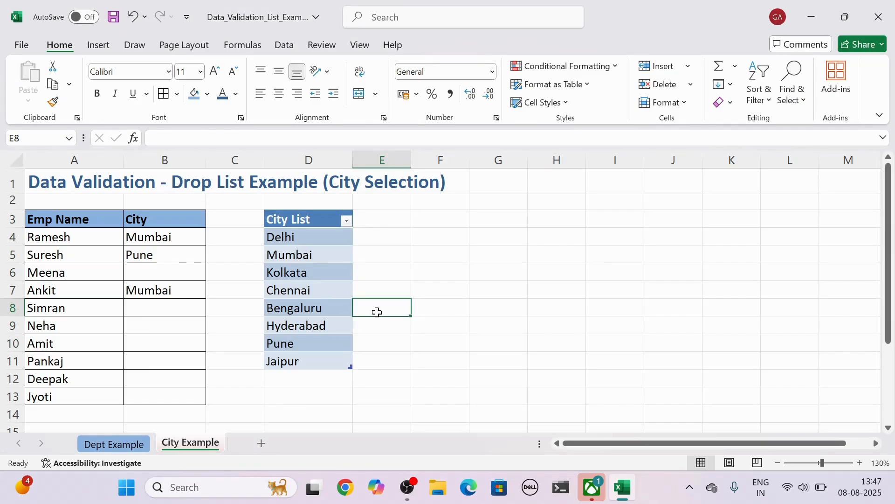
Step: Name the City List table range D3:D11, including its header, as city
{"action": "left_click", "coordinate": [308, 381]}
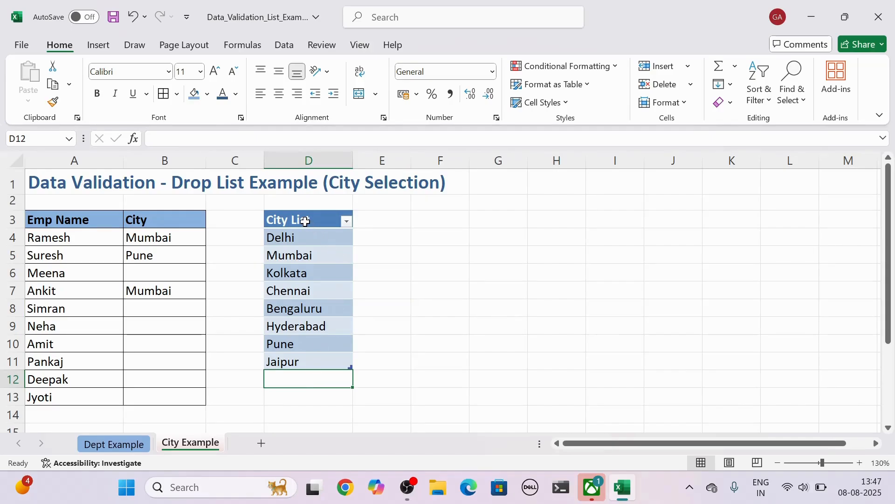
{"action": "left_click_drag", "start_coordinate": [305, 221], "coordinate": [292, 360]}
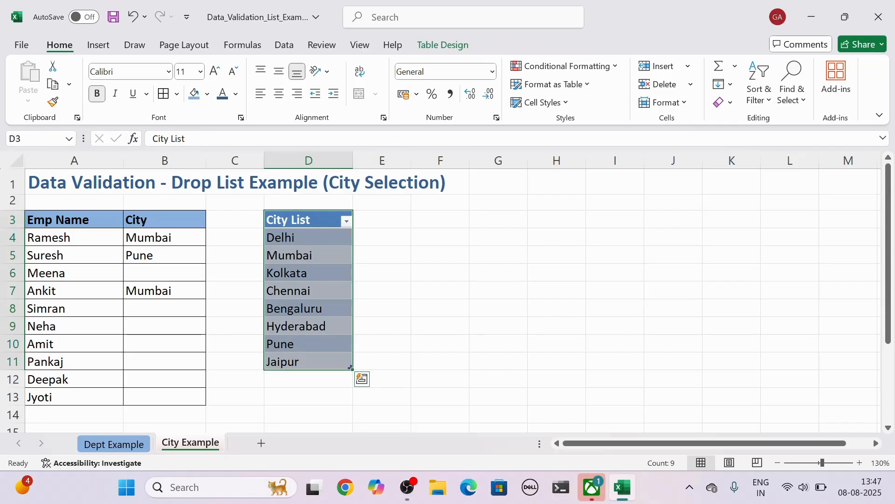
{"action": "left_click", "coordinate": [17, 138]}
{"action": "key", "text": "BackSpace"}
{"action": "type", "text": "city"}
{"action": "key", "text": "Return"}
Step: Change the source of the list validation on the City cells B4:B13 to =city
{"action": "left_click", "coordinate": [169, 233]}
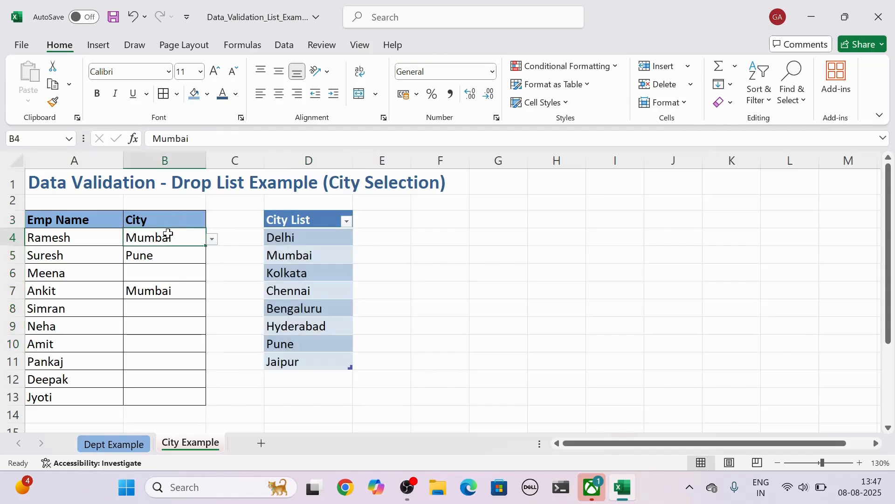
{"action": "left_click_drag", "start_coordinate": [169, 234], "coordinate": [158, 394]}
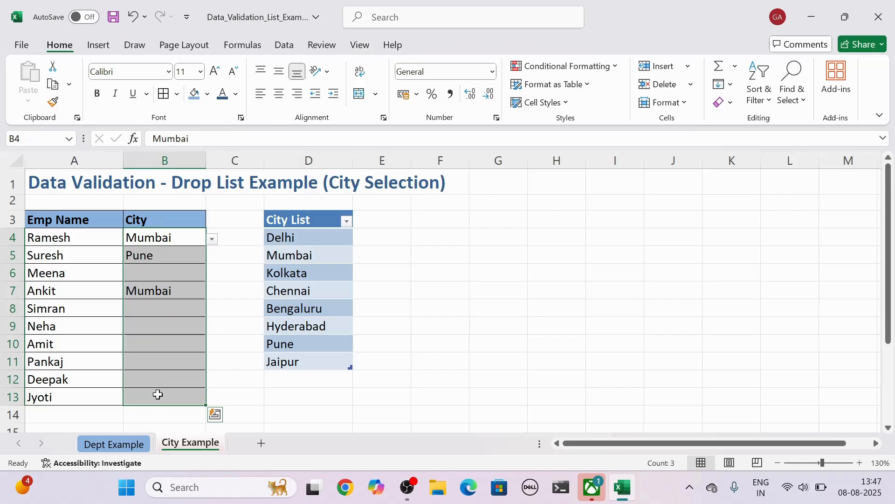
{"action": "left_click", "coordinate": [282, 47]}
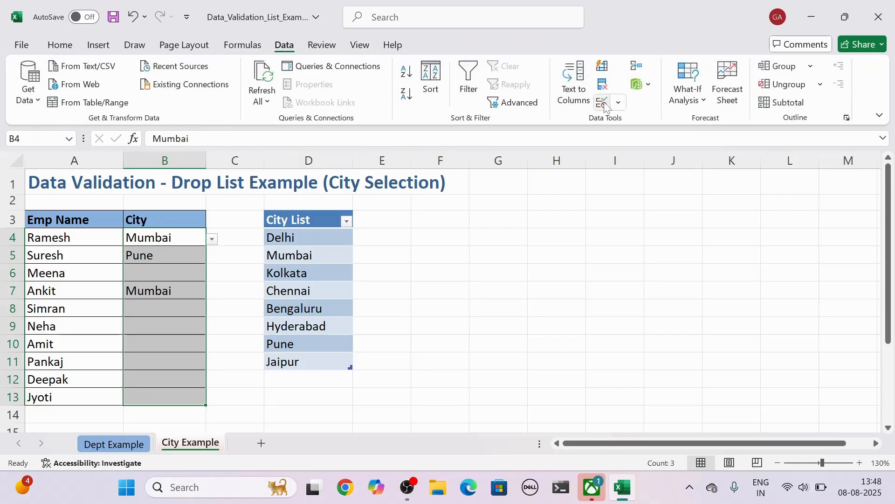
{"action": "left_click", "coordinate": [604, 103]}
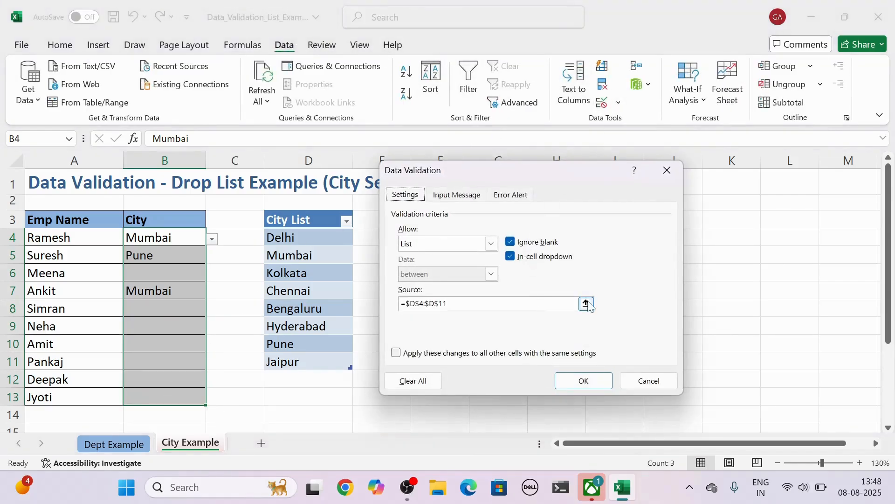
{"action": "left_click", "coordinate": [586, 303]}
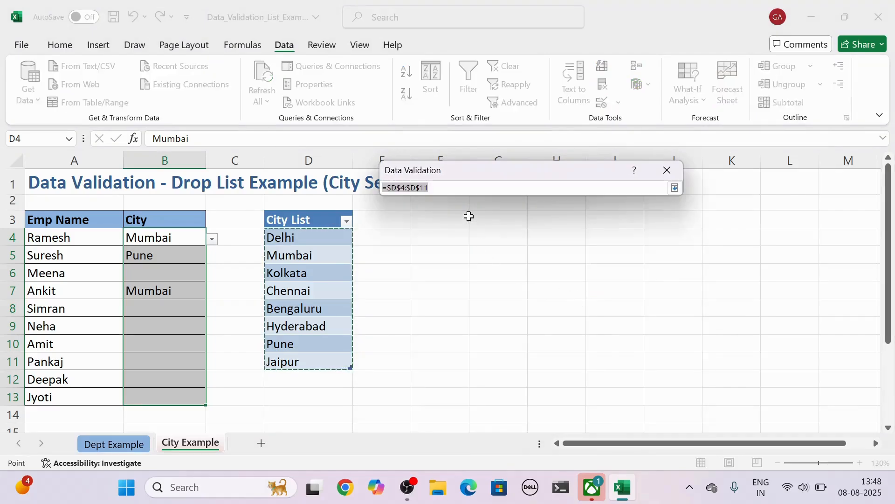
{"action": "key", "text": "BackSpace"}
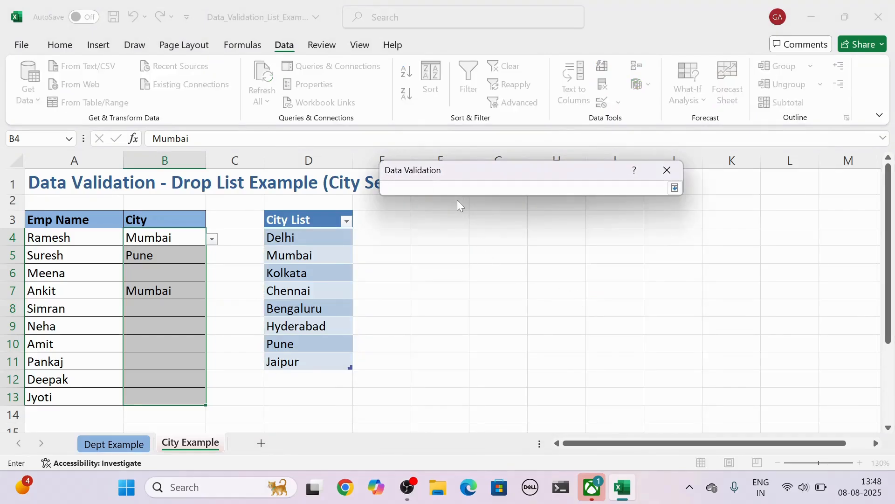
{"action": "type", "text": "=city"}
{"action": "key", "text": "Return"}
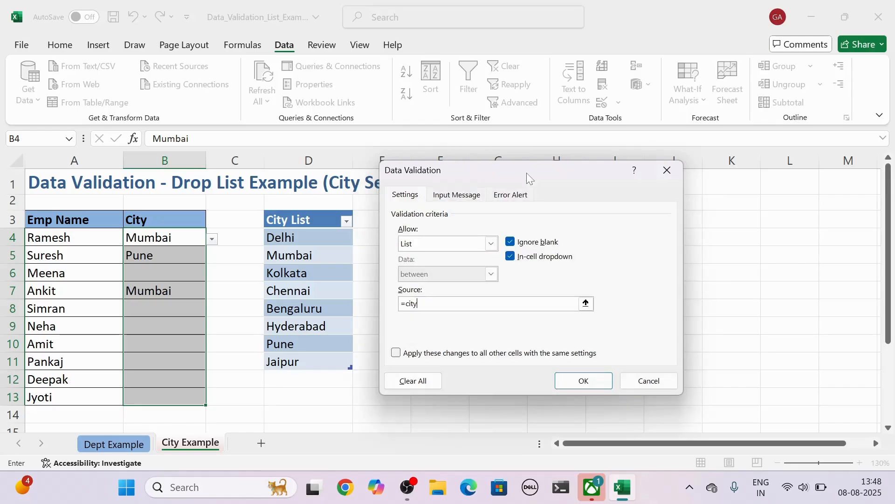
{"action": "left_click", "coordinate": [587, 384]}
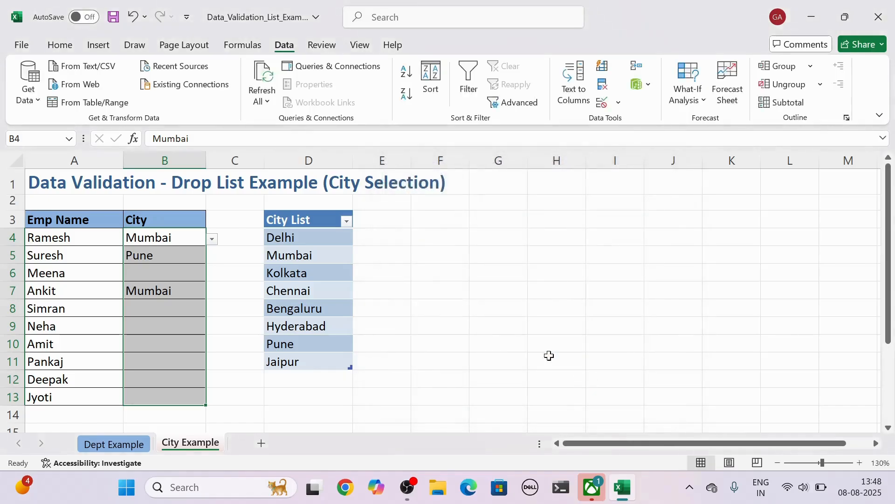
Step: Choose Bengaluru from the City drop-down list in B4
{"action": "left_click", "coordinate": [212, 240]}
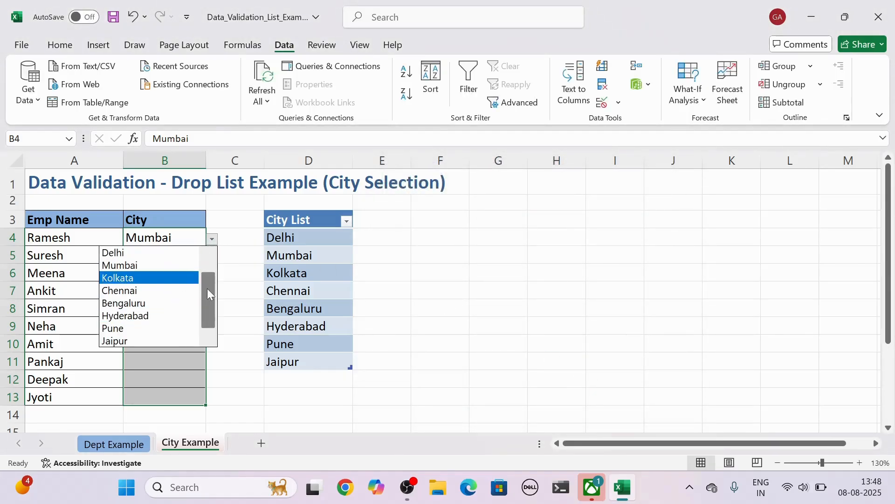
{"action": "left_click_drag", "start_coordinate": [207, 289], "coordinate": [200, 332]}
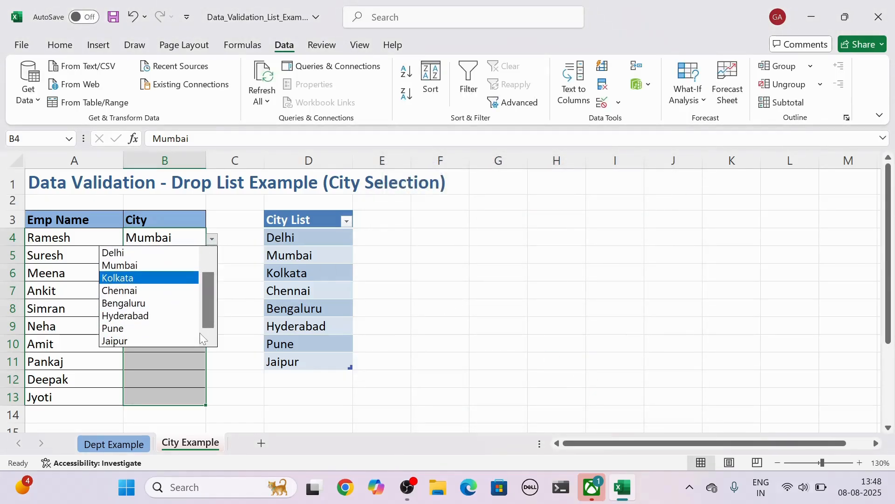
{"action": "left_click", "coordinate": [172, 304]}
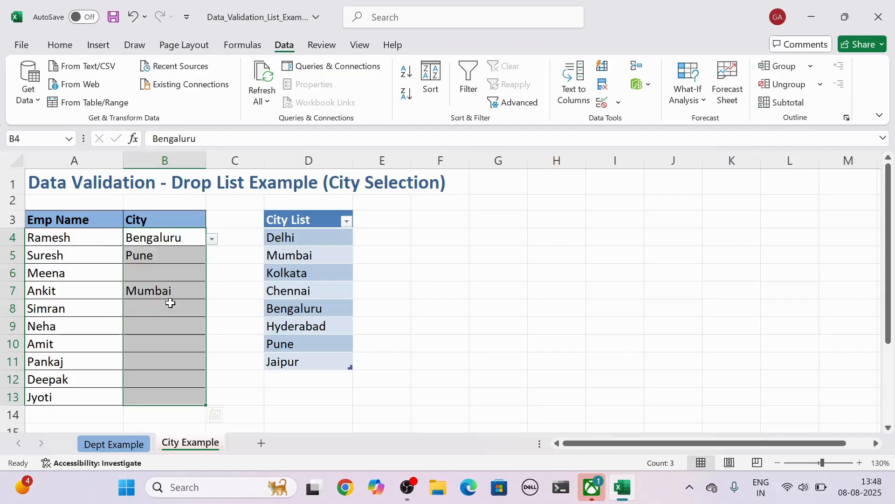
Step: Add Haryana as a new entry in D12, directly below the City List table
{"action": "left_click", "coordinate": [324, 379]}
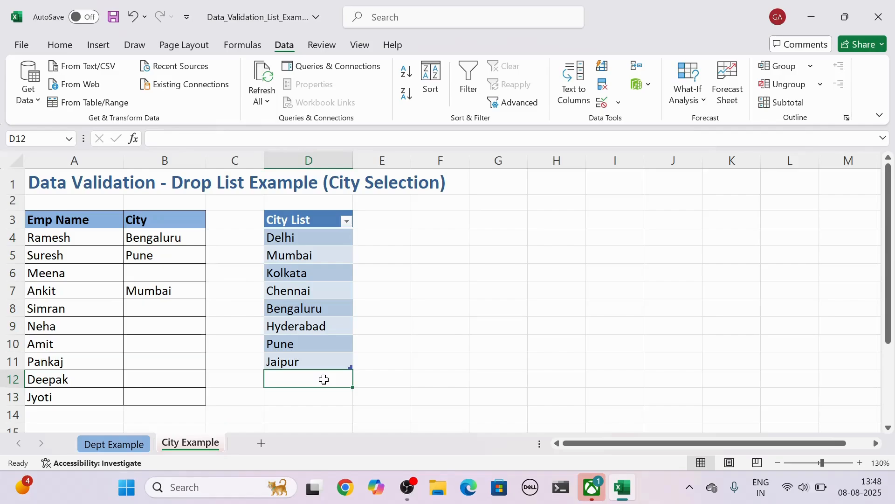
{"action": "type", "text": "H"}
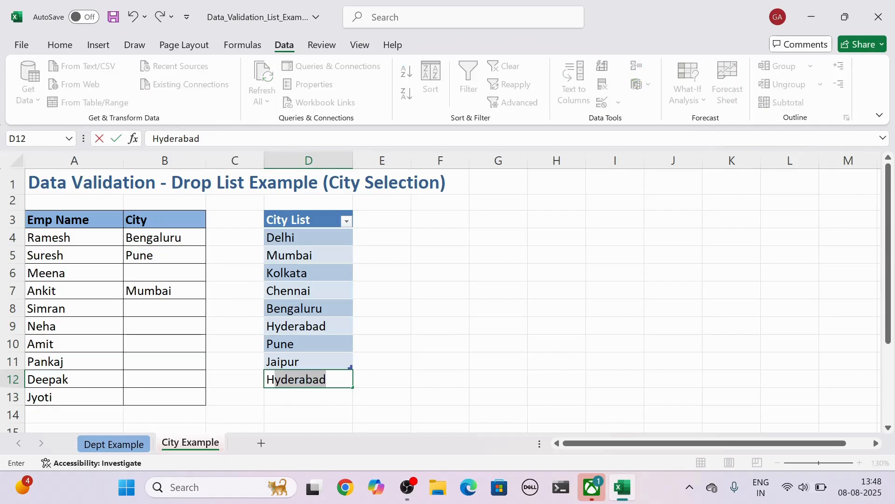
{"action": "type", "text": "aryana"}
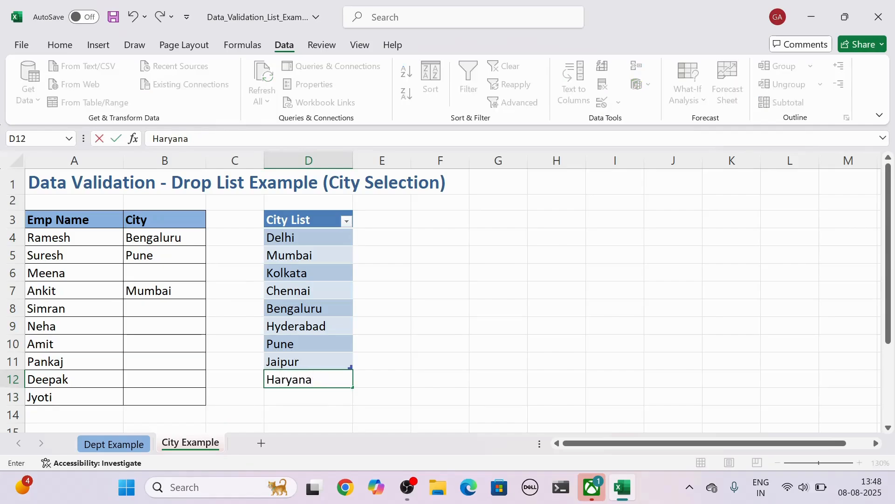
{"action": "key", "text": "Return"}
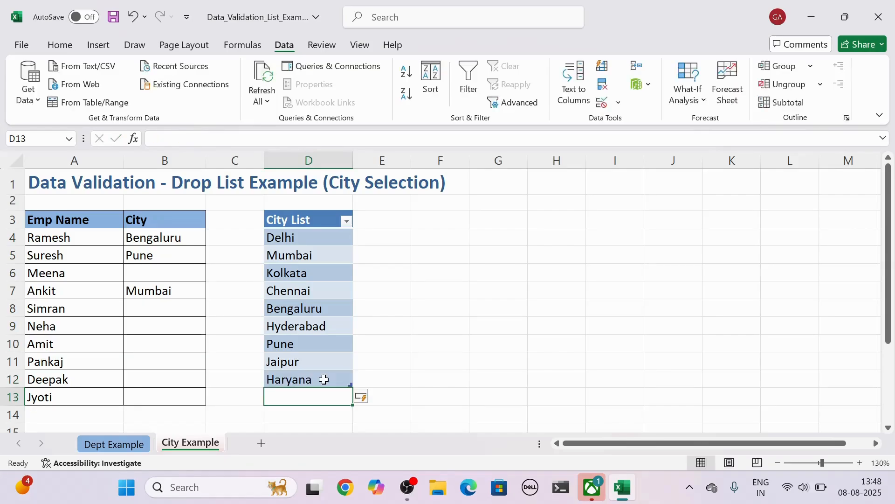
Step: Check the City drop-down list in B4 for the newly added Haryana entry
{"action": "left_click", "coordinate": [187, 236]}
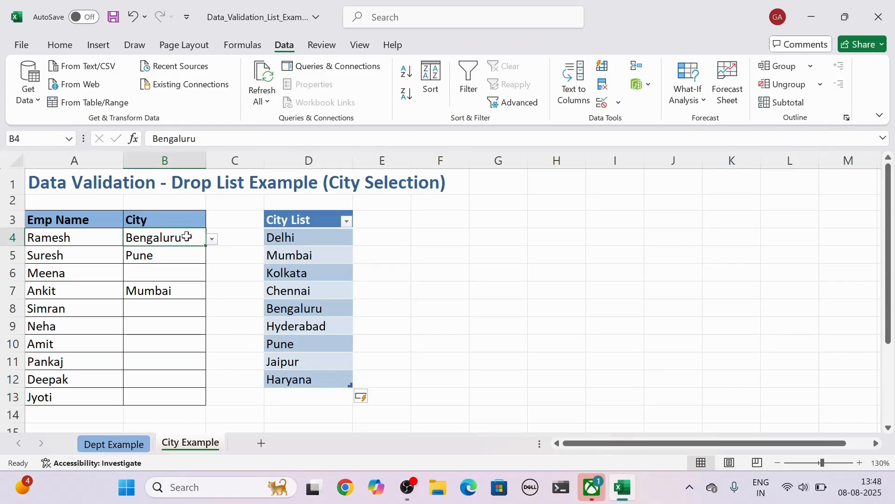
{"action": "left_click", "coordinate": [212, 239]}
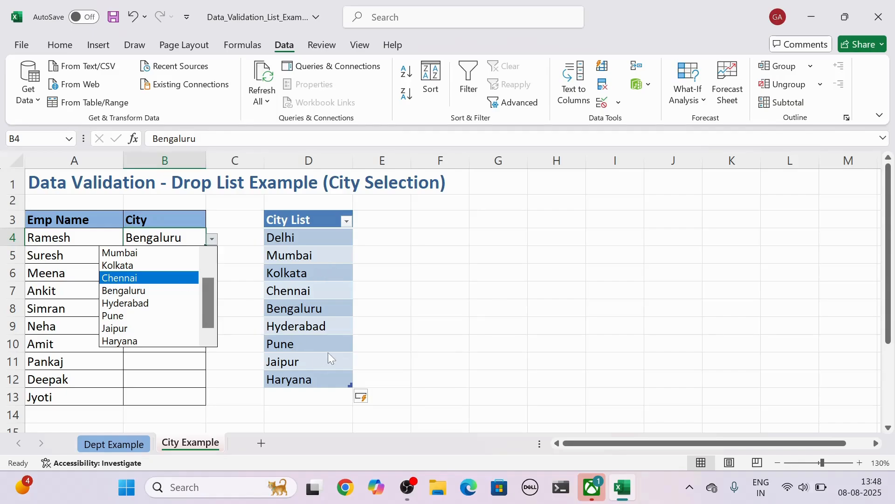
{"action": "key", "text": "Escape"}
Step: Clear the Pune entry in D10 of the City List table
{"action": "left_click", "coordinate": [306, 342]}
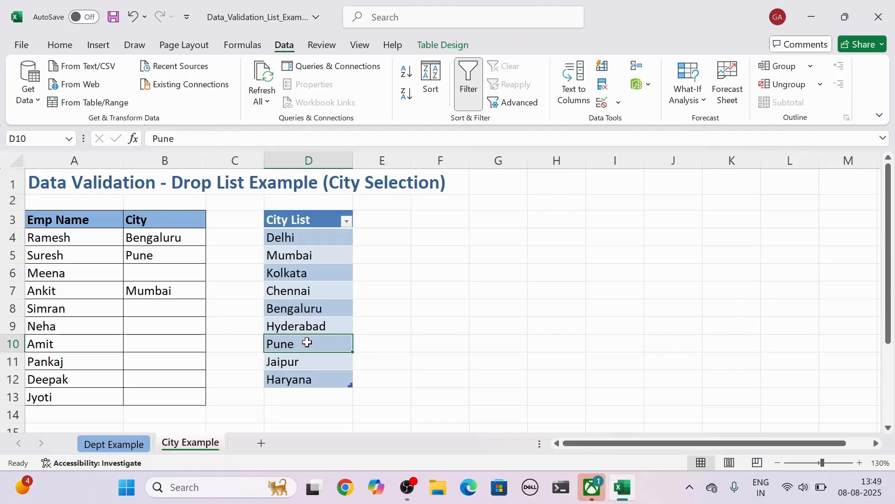
{"action": "key", "text": "BackSpace"}
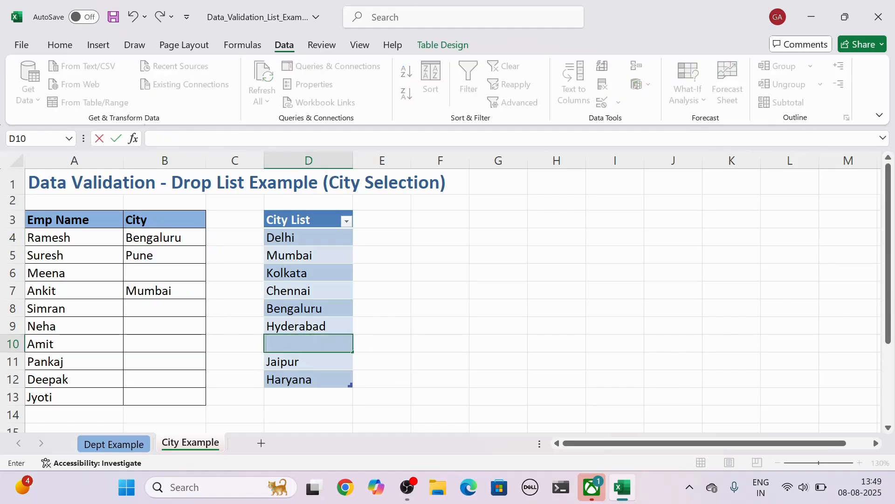
{"action": "key", "text": "Return"}
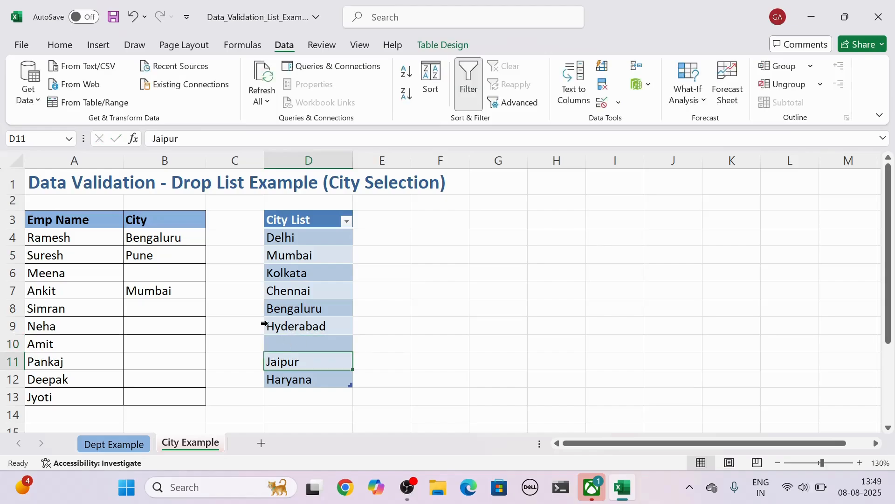
Step: Choose the blank entry from the City drop-down list in B4, and reopen the list to check it
{"action": "left_click", "coordinate": [197, 238]}
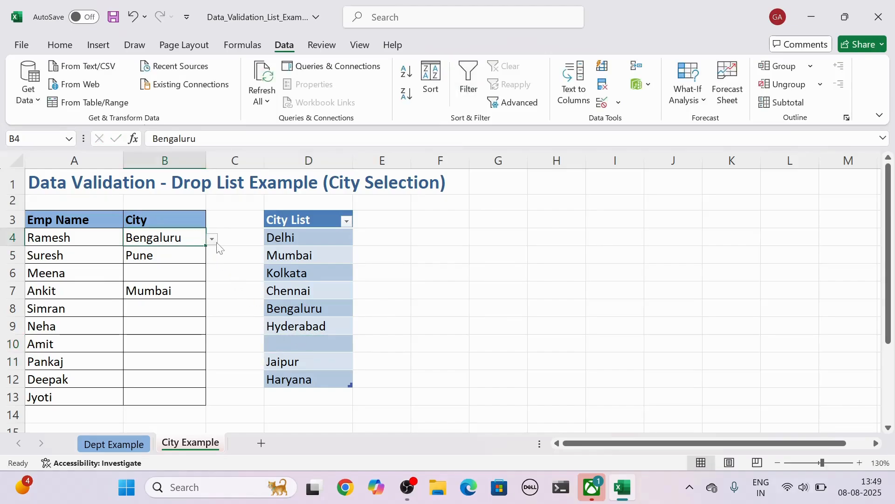
{"action": "left_click", "coordinate": [213, 239]}
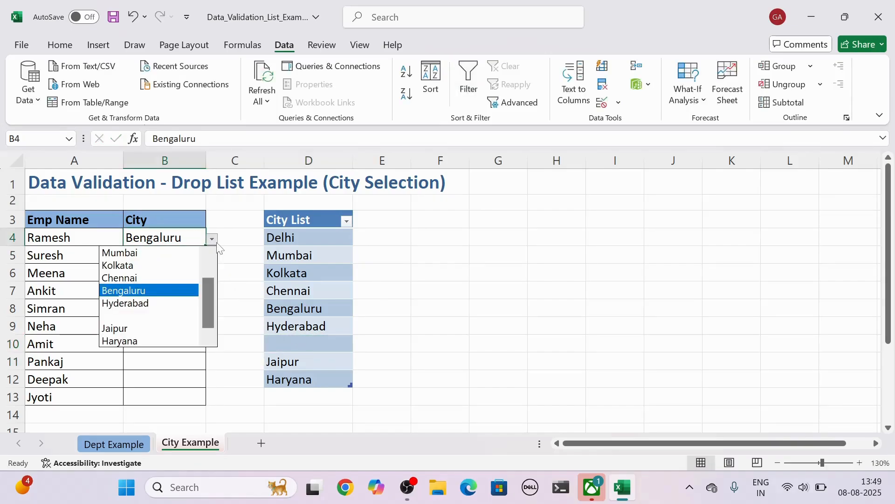
{"action": "left_click", "coordinate": [114, 315]}
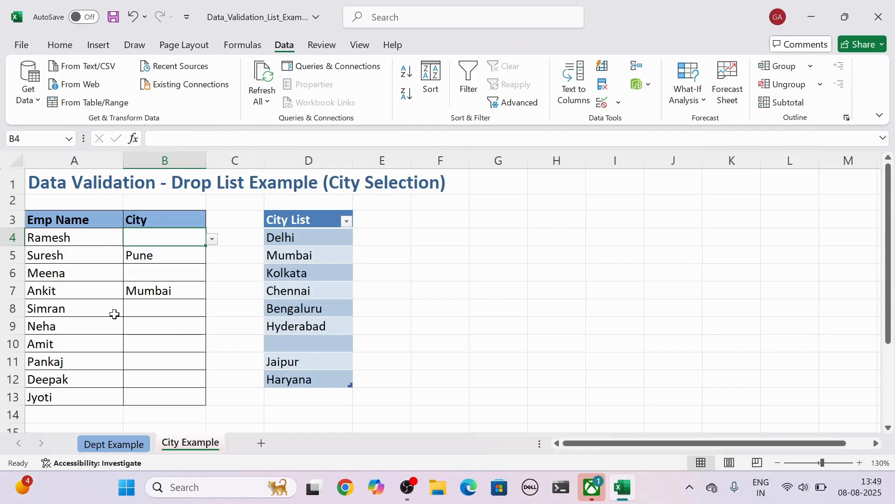
{"action": "left_click", "coordinate": [213, 239]}
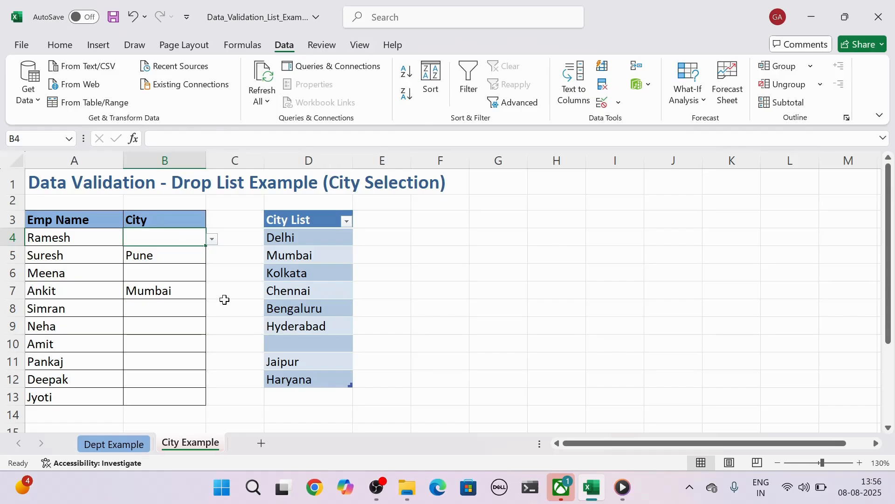
Step: Review the input message and error alert options, including the alert styles, in the data validation of B4:B13
{"action": "left_click_drag", "start_coordinate": [173, 240], "coordinate": [157, 399]}
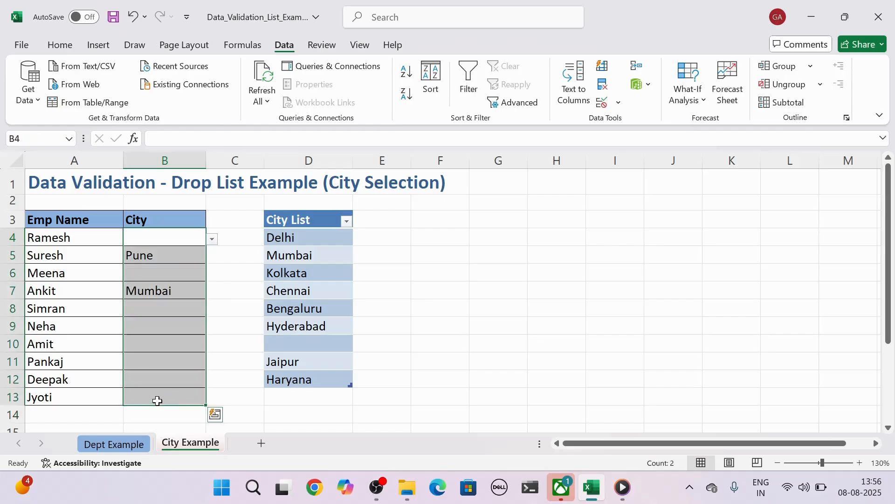
{"action": "left_click", "coordinate": [602, 102]}
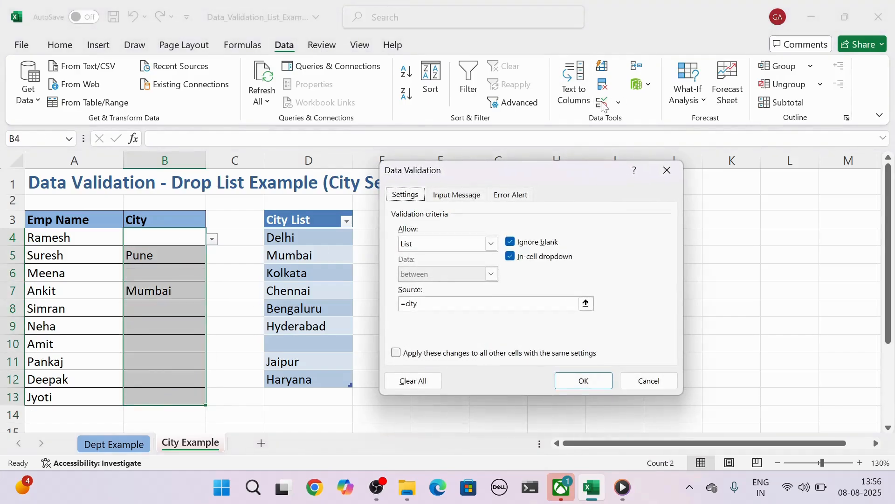
{"action": "left_click", "coordinate": [456, 195]}
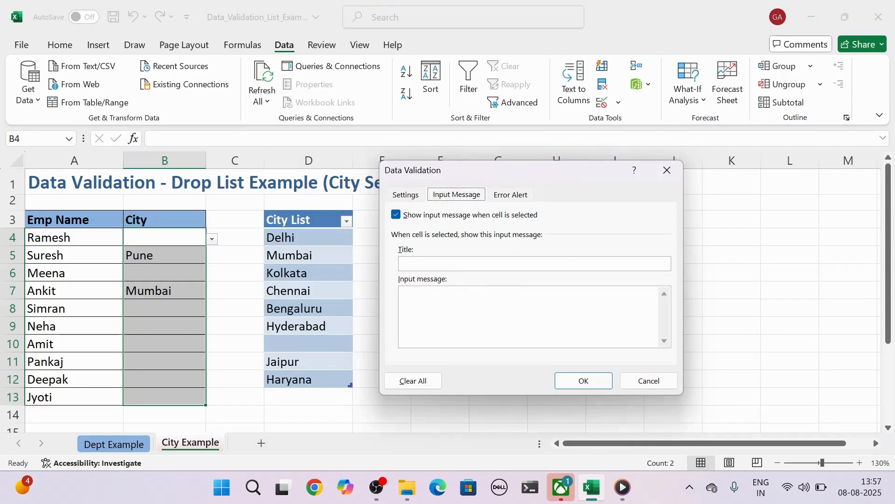
{"action": "left_click", "coordinate": [510, 195]}
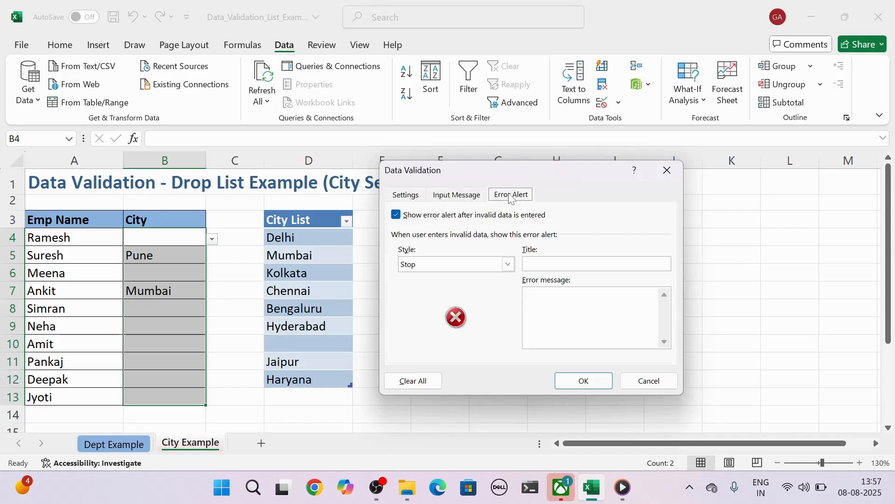
{"action": "left_click", "coordinate": [508, 264]}
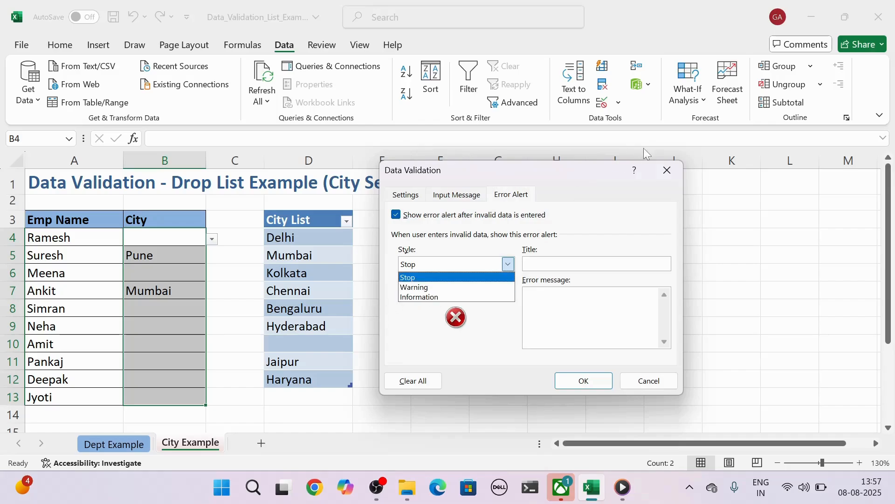
{"action": "left_click", "coordinate": [669, 164]}
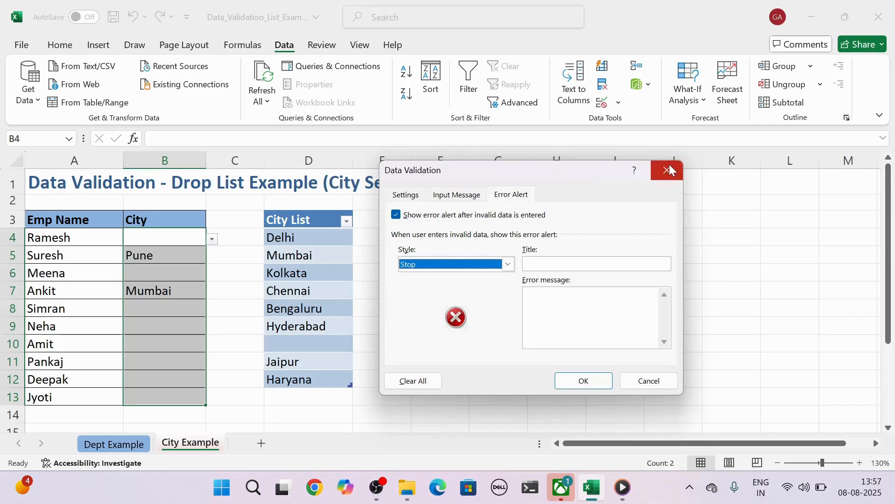
{"action": "left_click", "coordinate": [583, 380]}
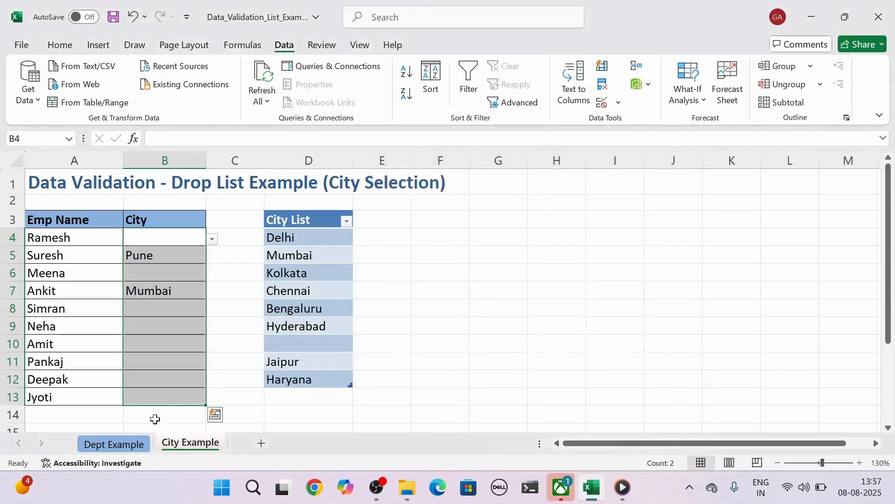
Step: Revisit the Dept Example sheet, and return to the City Example sheet
{"action": "left_click", "coordinate": [117, 444]}
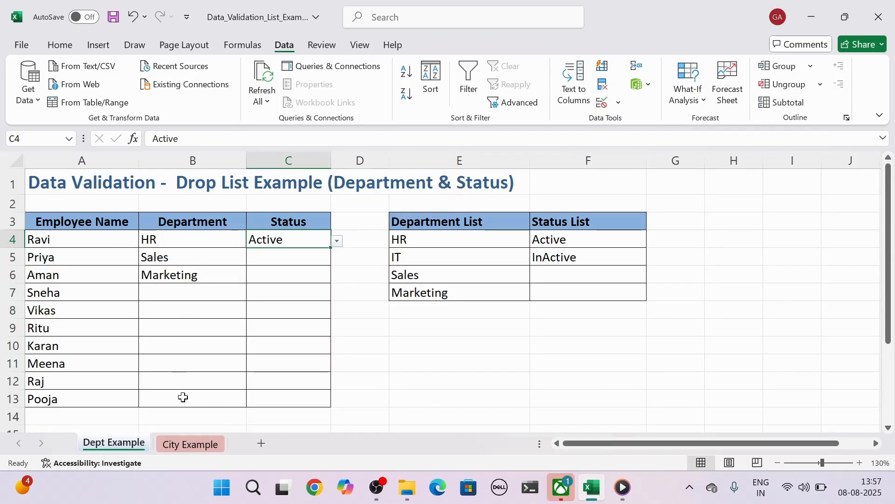
{"action": "left_click", "coordinate": [188, 442]}
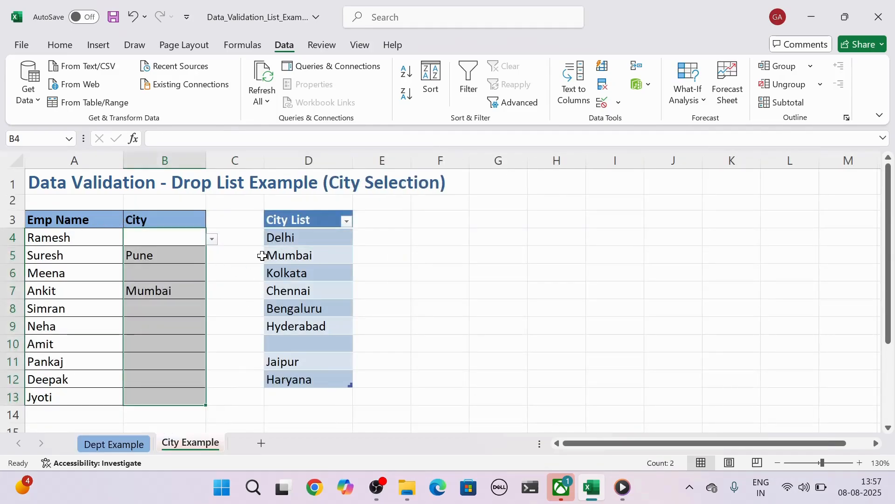